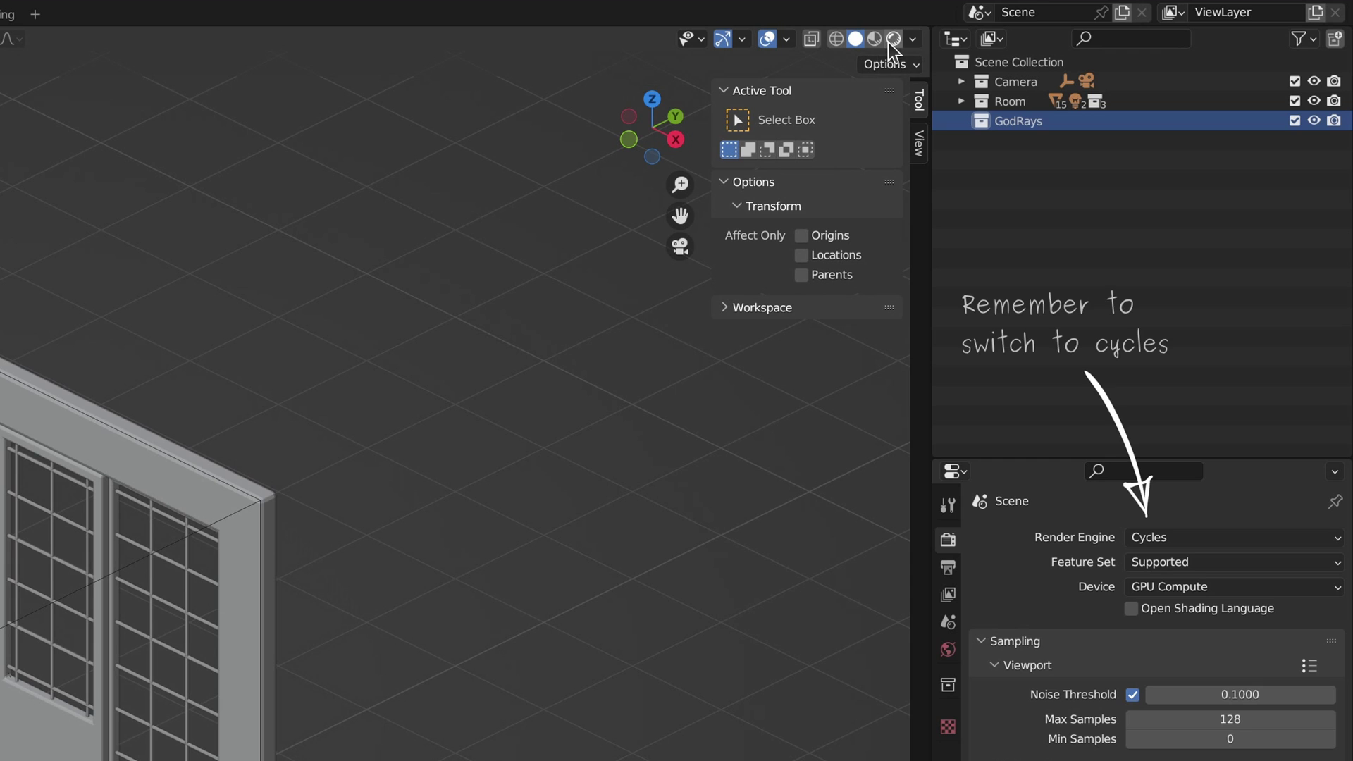
Preview the scene with rendered shading and add an area light to the GodRays collection.
left_click(891, 39)
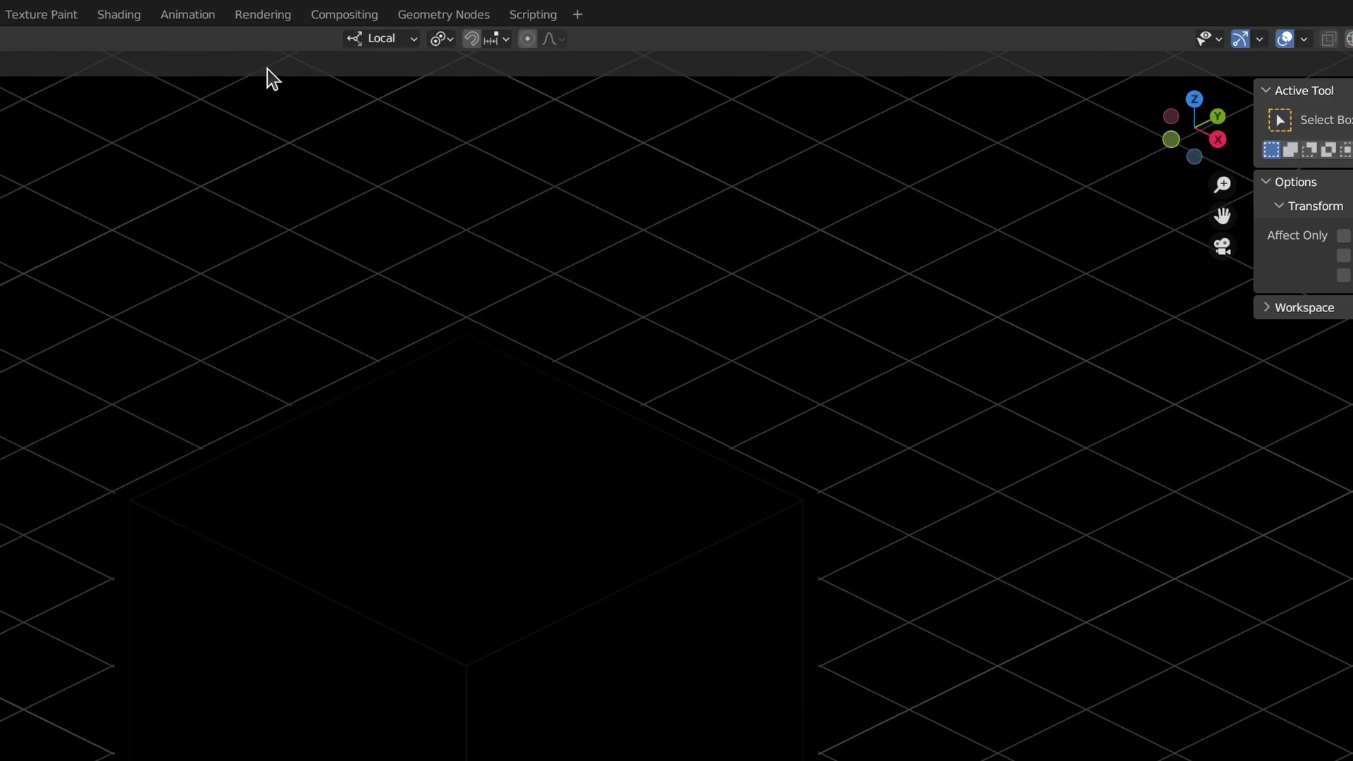
left_click(270, 38)
mouse_move(259, 301)
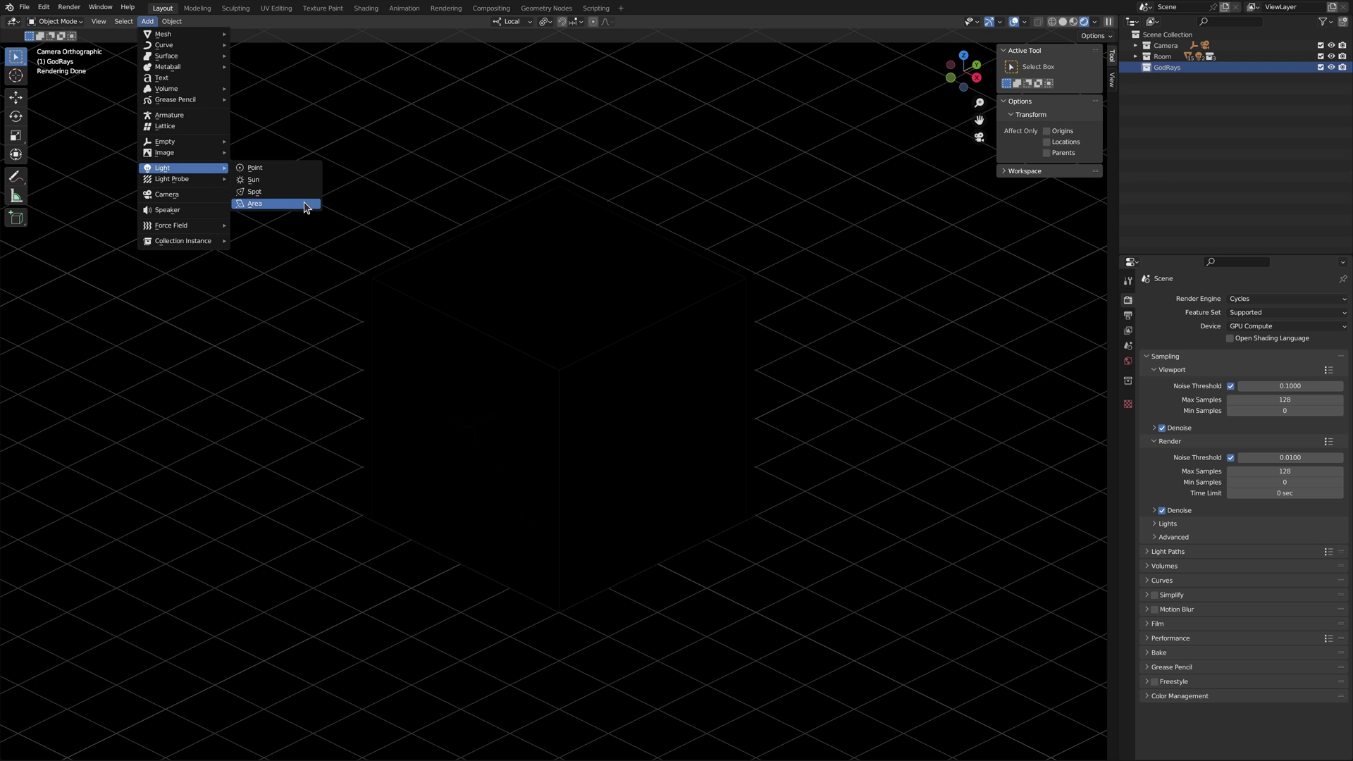
left_click(306, 205)
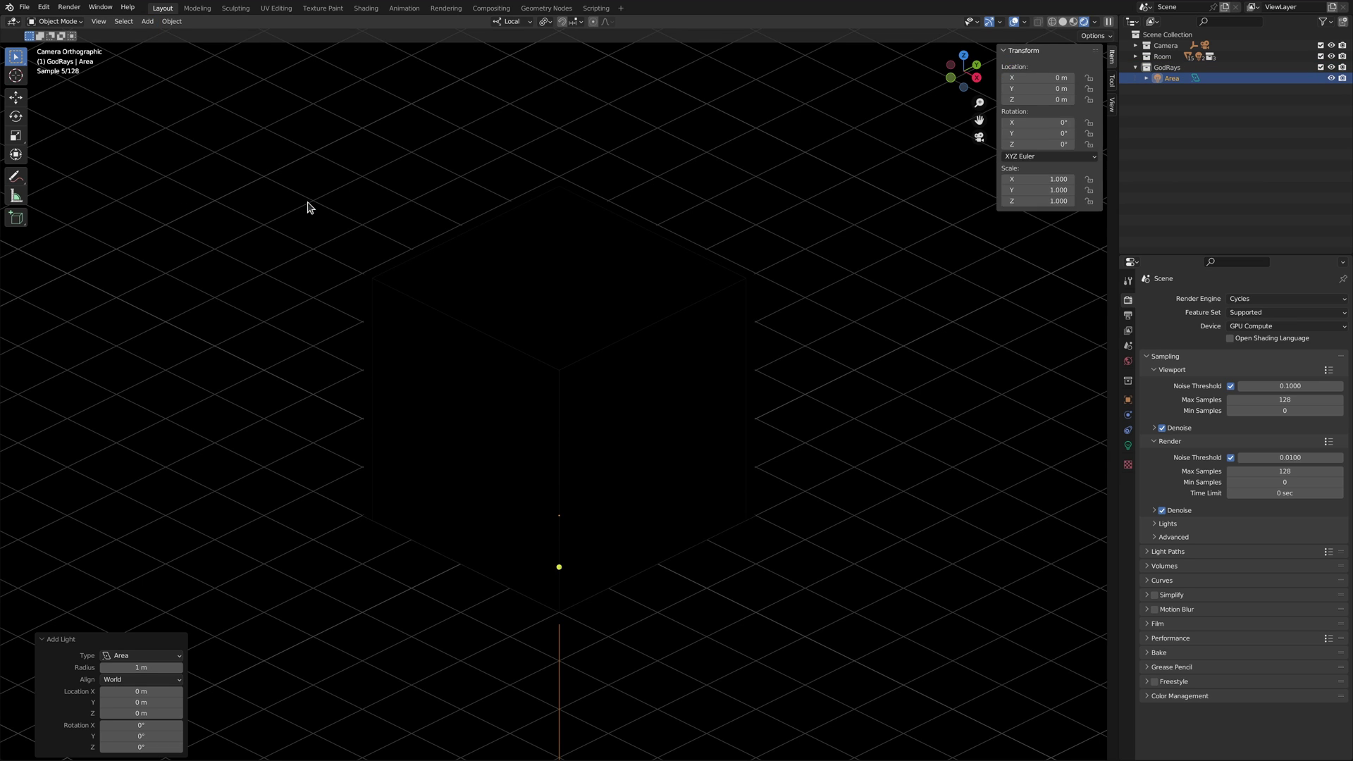
Place the area light at Y 4 m and Z 3 m, with an X rotation of -45°.
key("n")
double_click(986, 144)
type("3")
key("Return")
double_click(1039, 88)
type("4")
key("Return")
double_click(1040, 122)
type("-45")
key("Return")
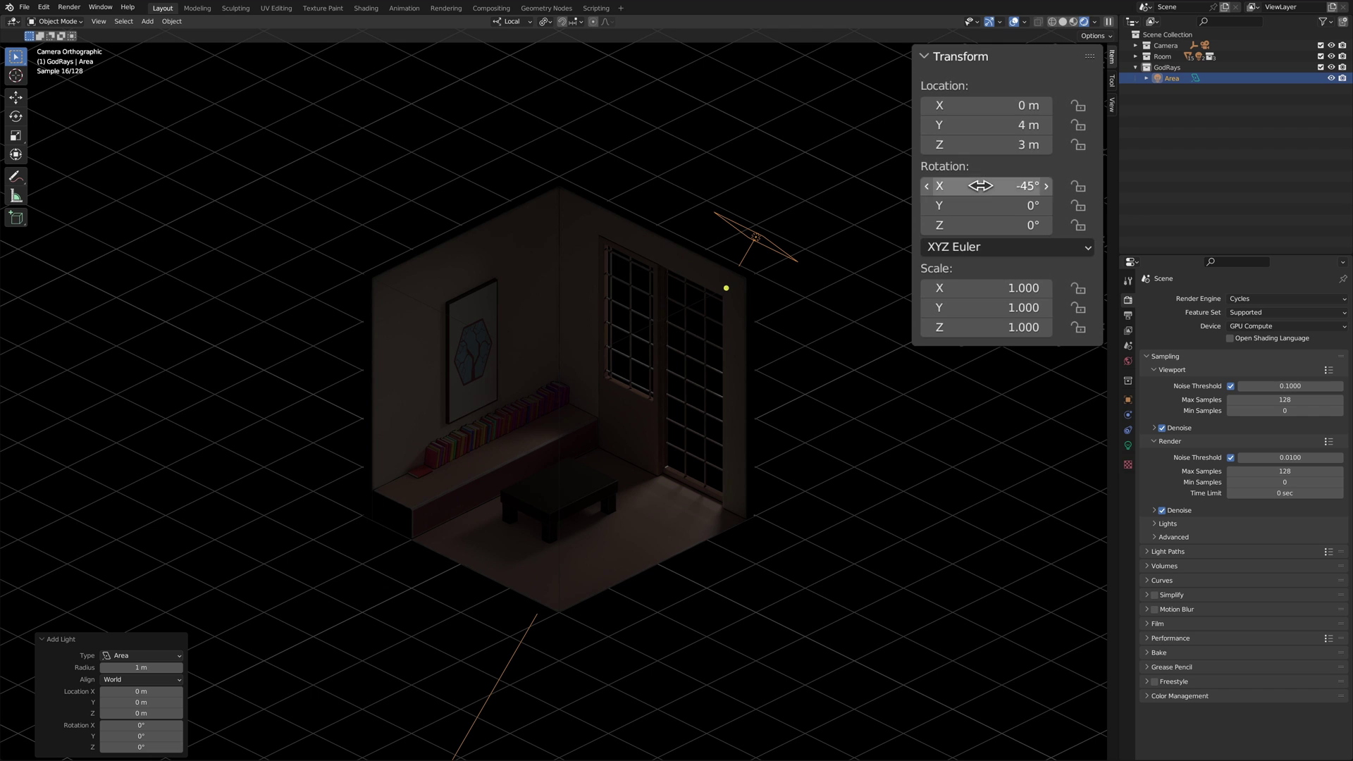
Set the area light's power to 1000 W, its size to 4 m and its beam spread to 0°.
left_click(1129, 445)
double_click(1277, 373)
type("1000")
key("Return")
double_click(1277, 401)
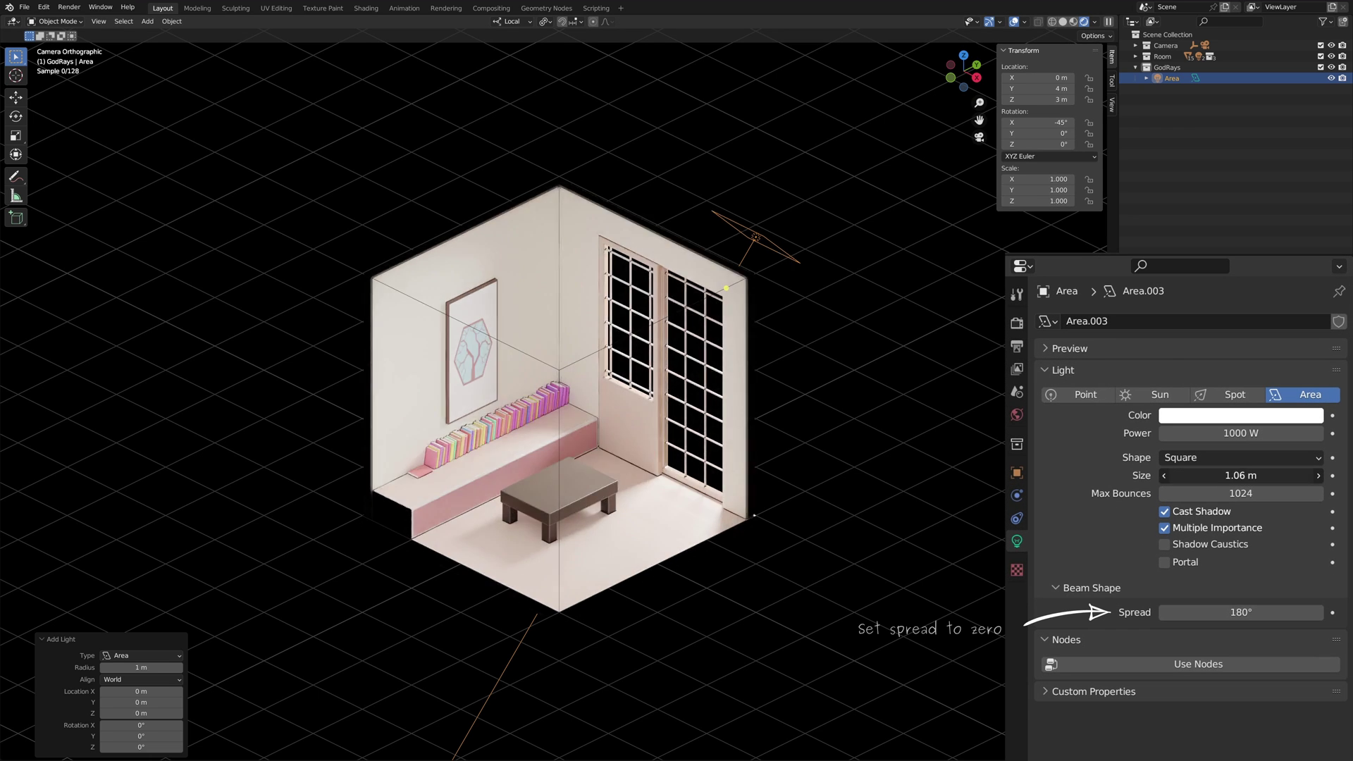
type("4")
key("Return")
left_click_drag(1277, 493, 1226, 492)
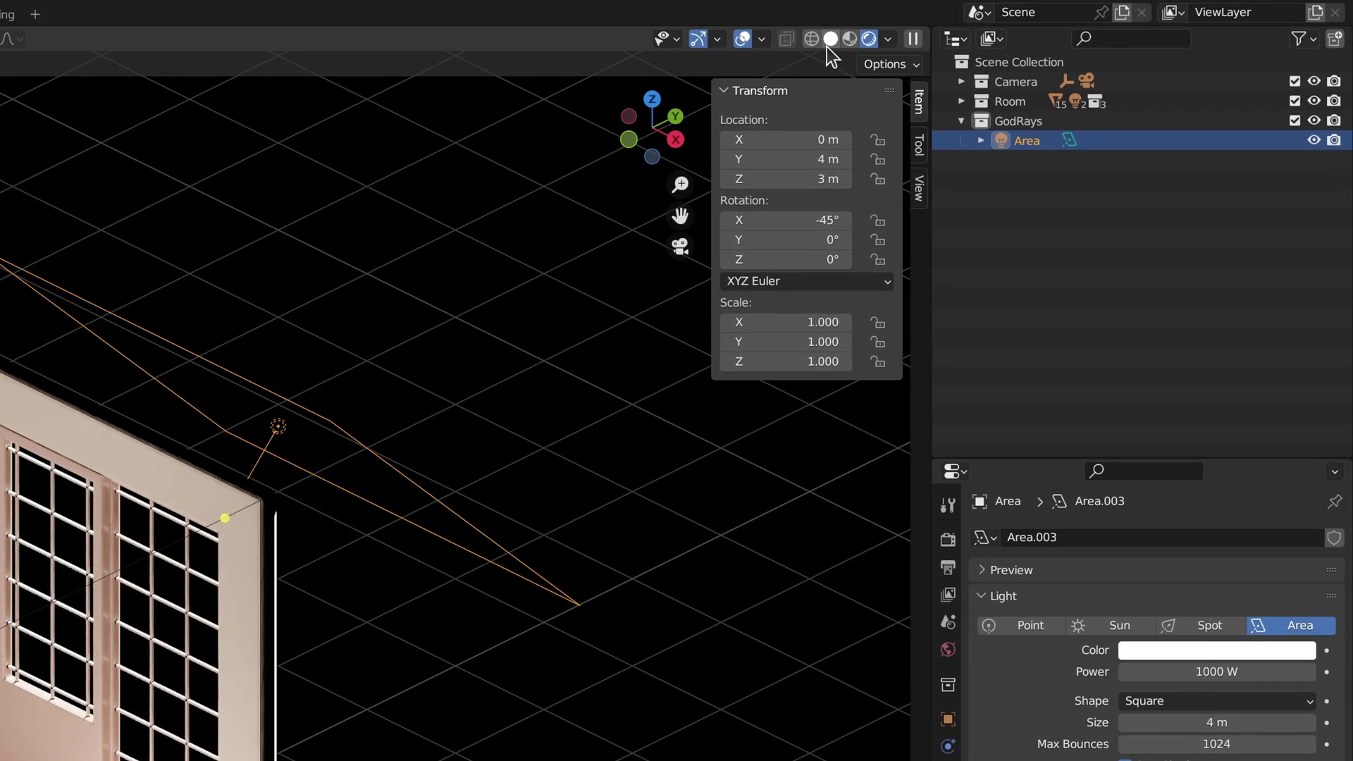
Return the viewport to solid shading and add a cube mesh to the GodRays collection.
left_click(831, 40)
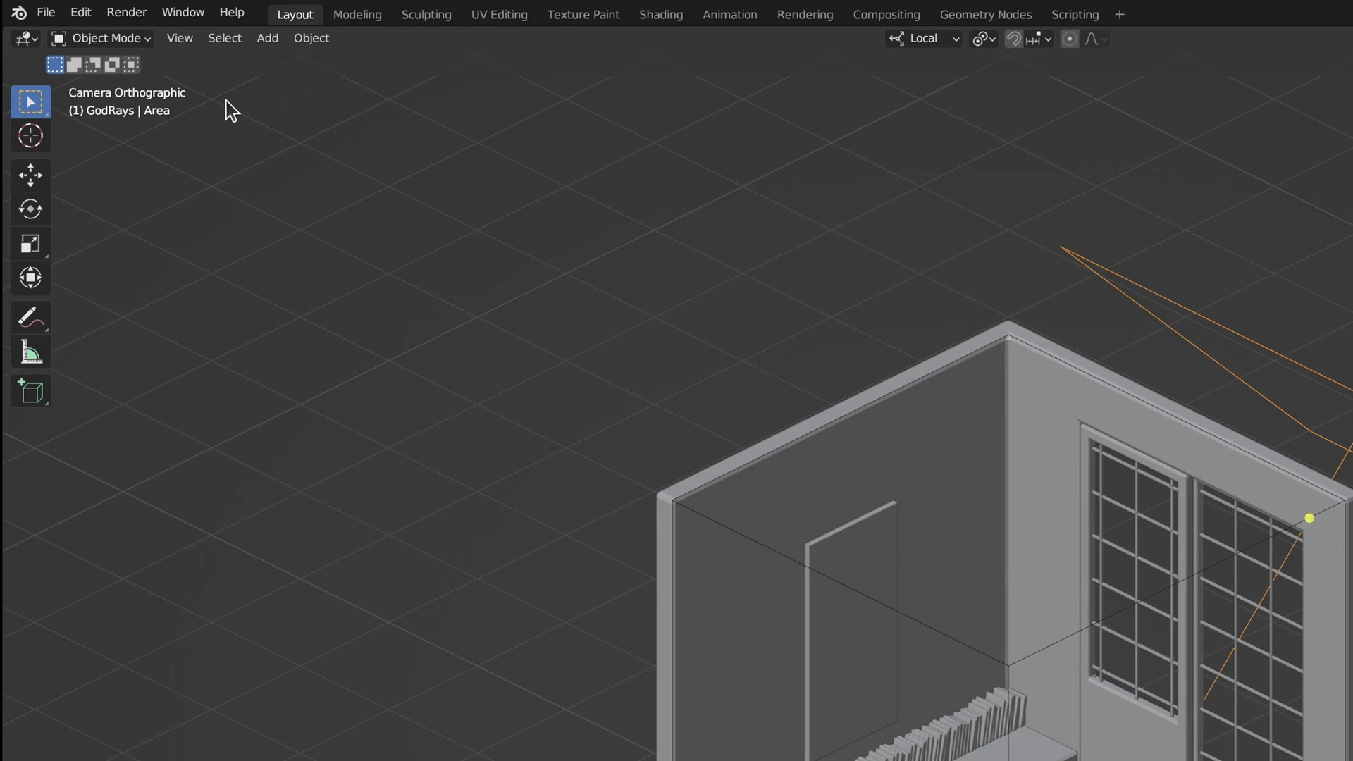
left_click(263, 37)
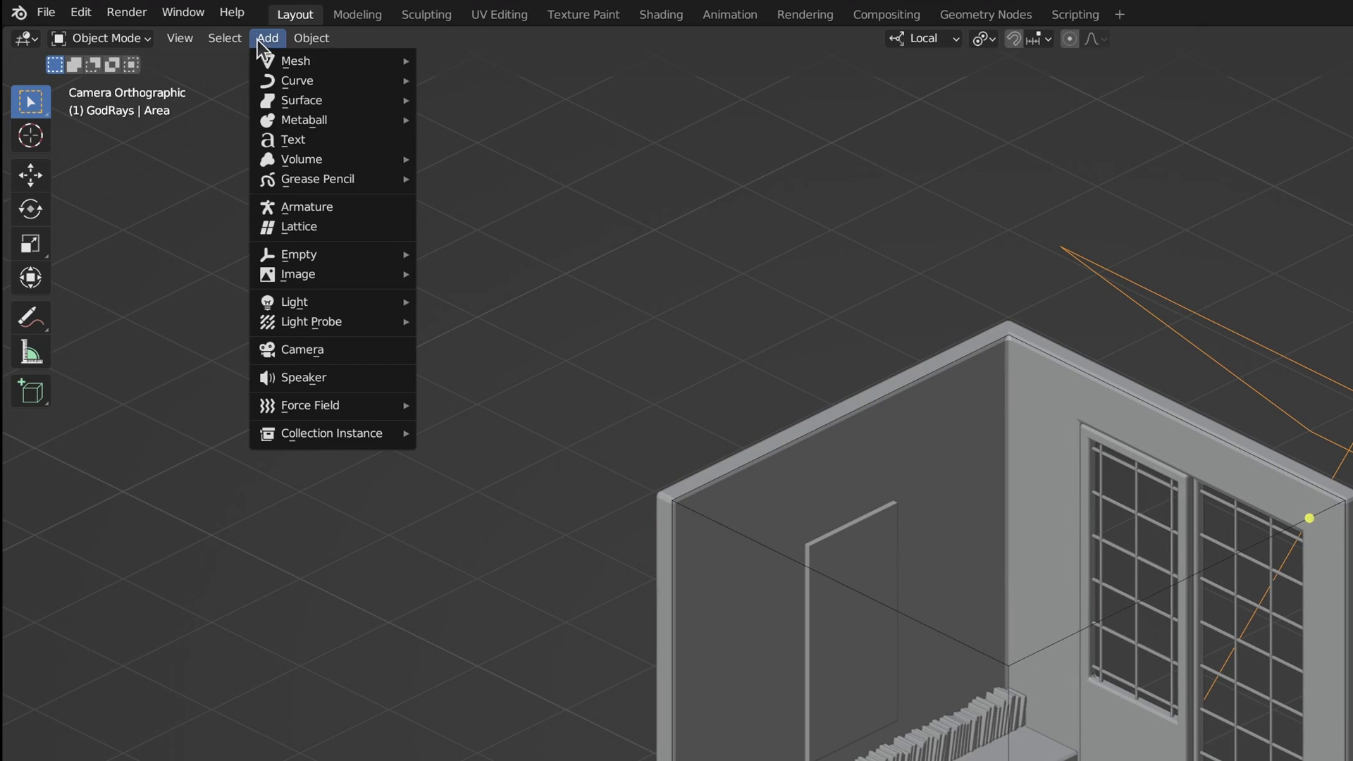
mouse_move(264, 62)
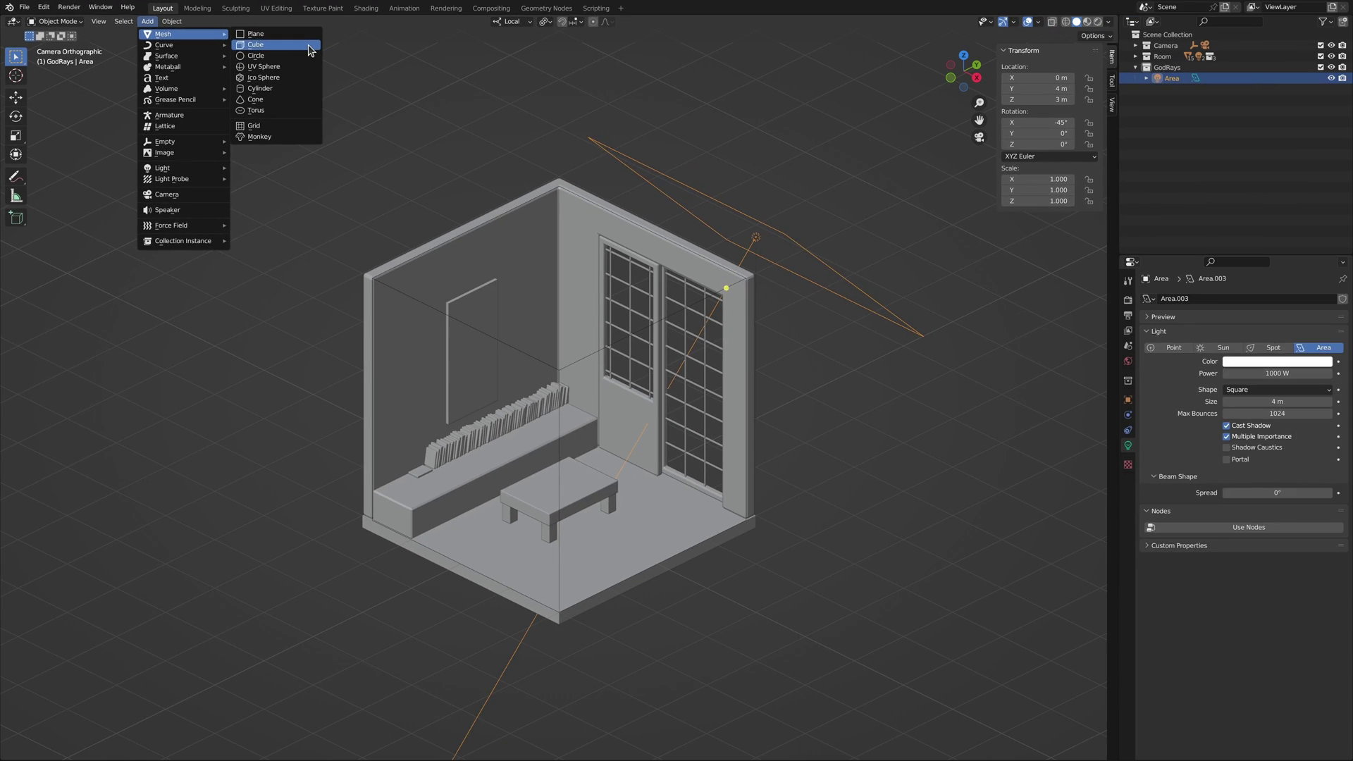
left_click(550, 81)
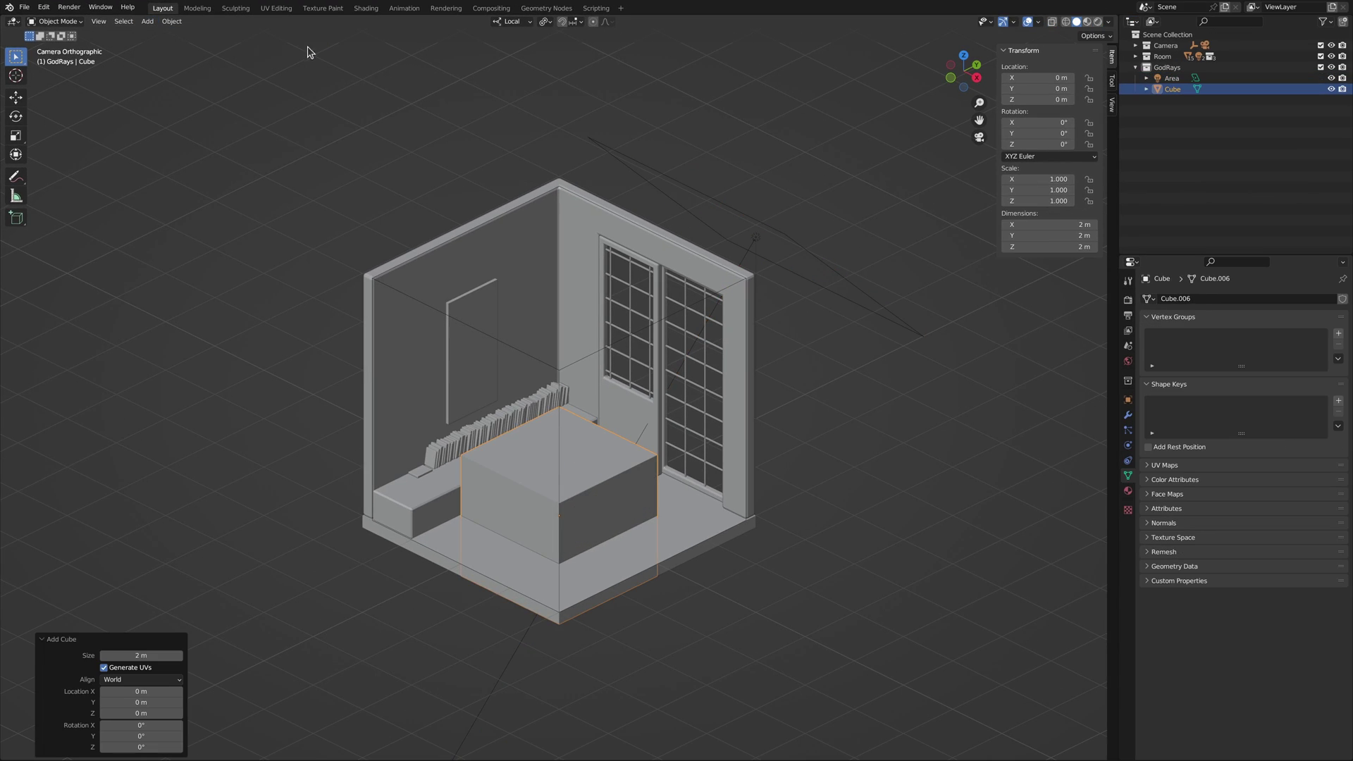
Move the cube's geometry up 2 m in Edit Mode and scale it by 1.98 to fill the room.
key("Tab")
key("g")
key("z")
key("2")
key("Return")
key("s")
left_click(226, 289)
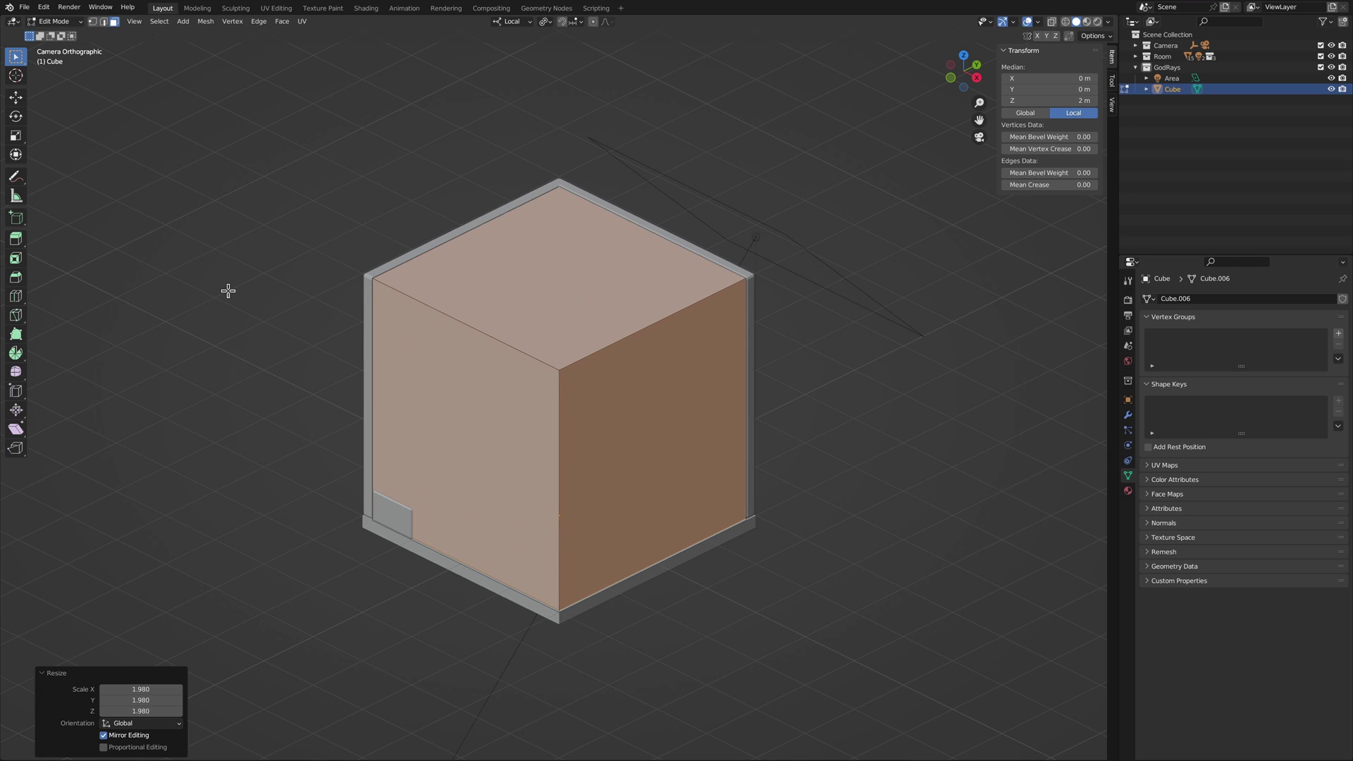
key("Tab")
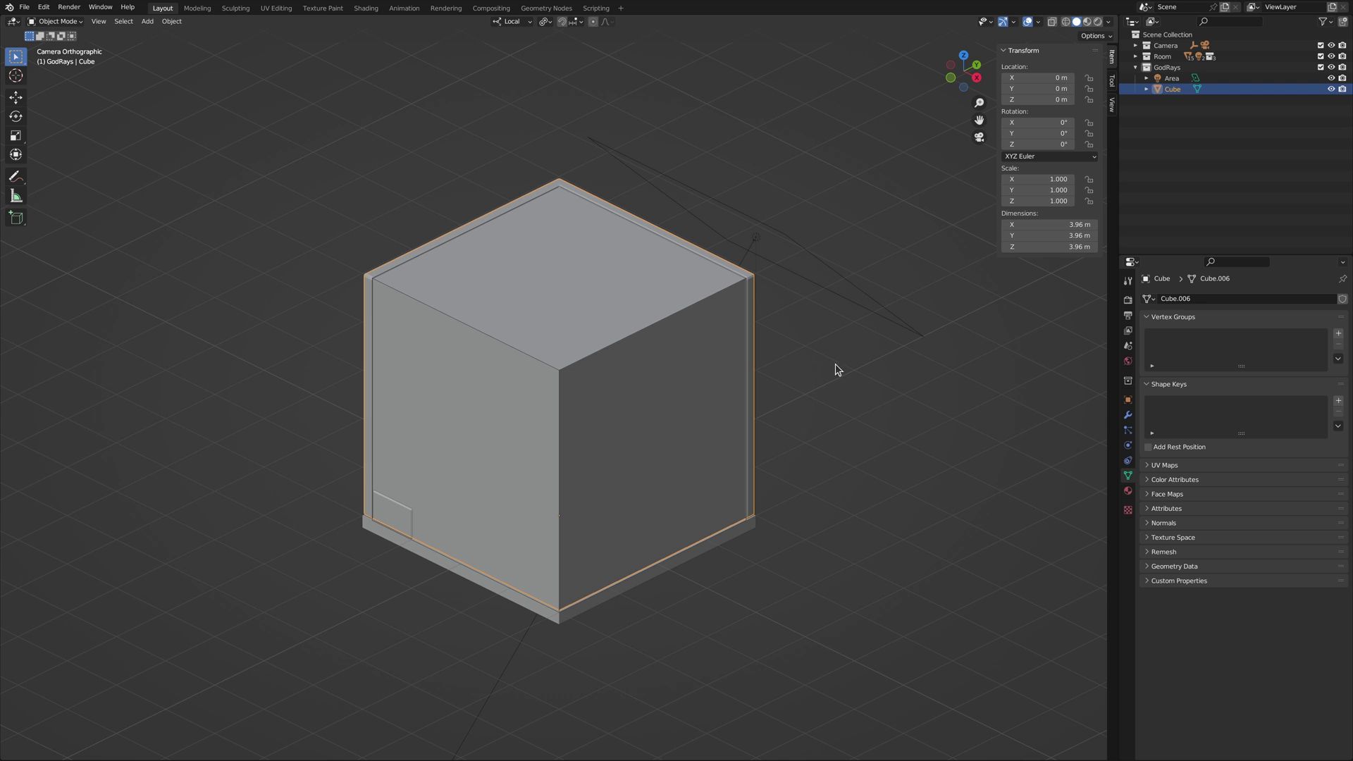
Set the cube's viewport display to Wire.
left_click(1126, 401)
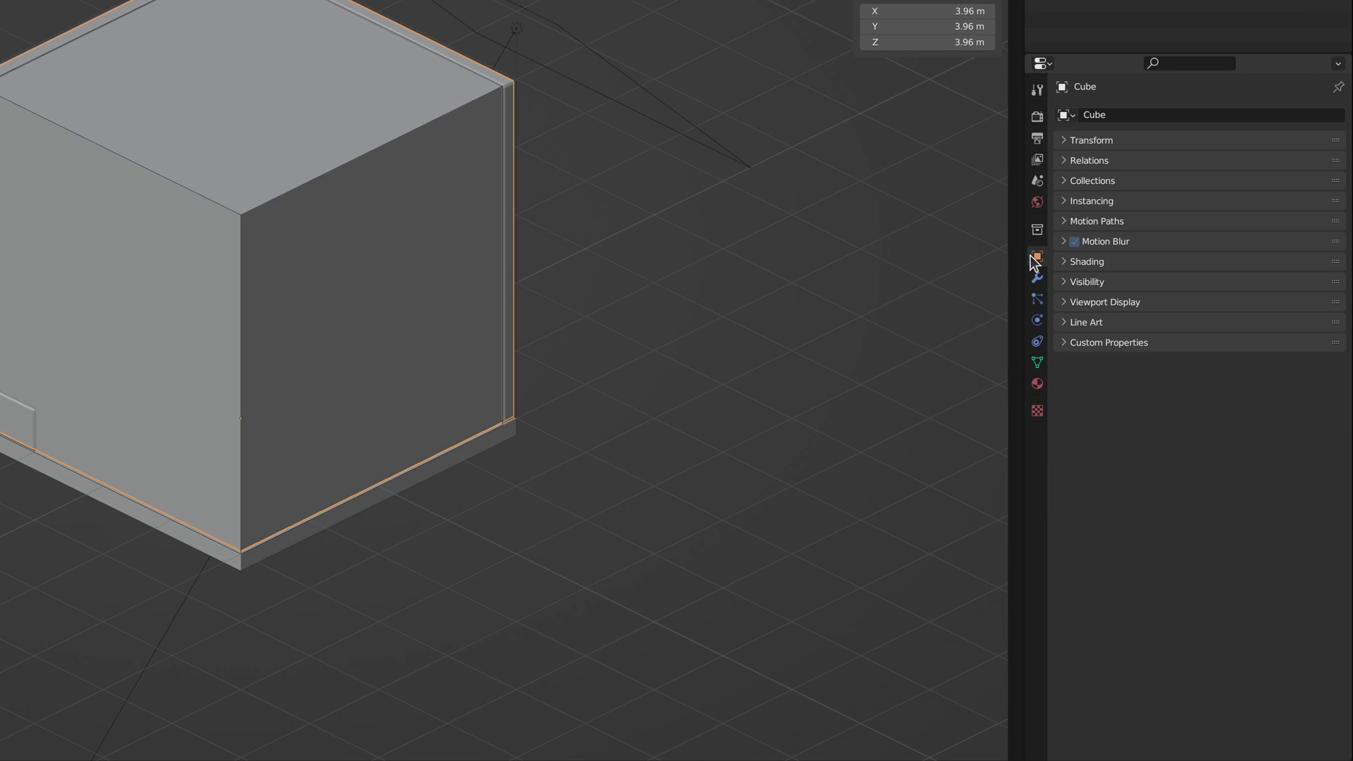
left_click(1062, 304)
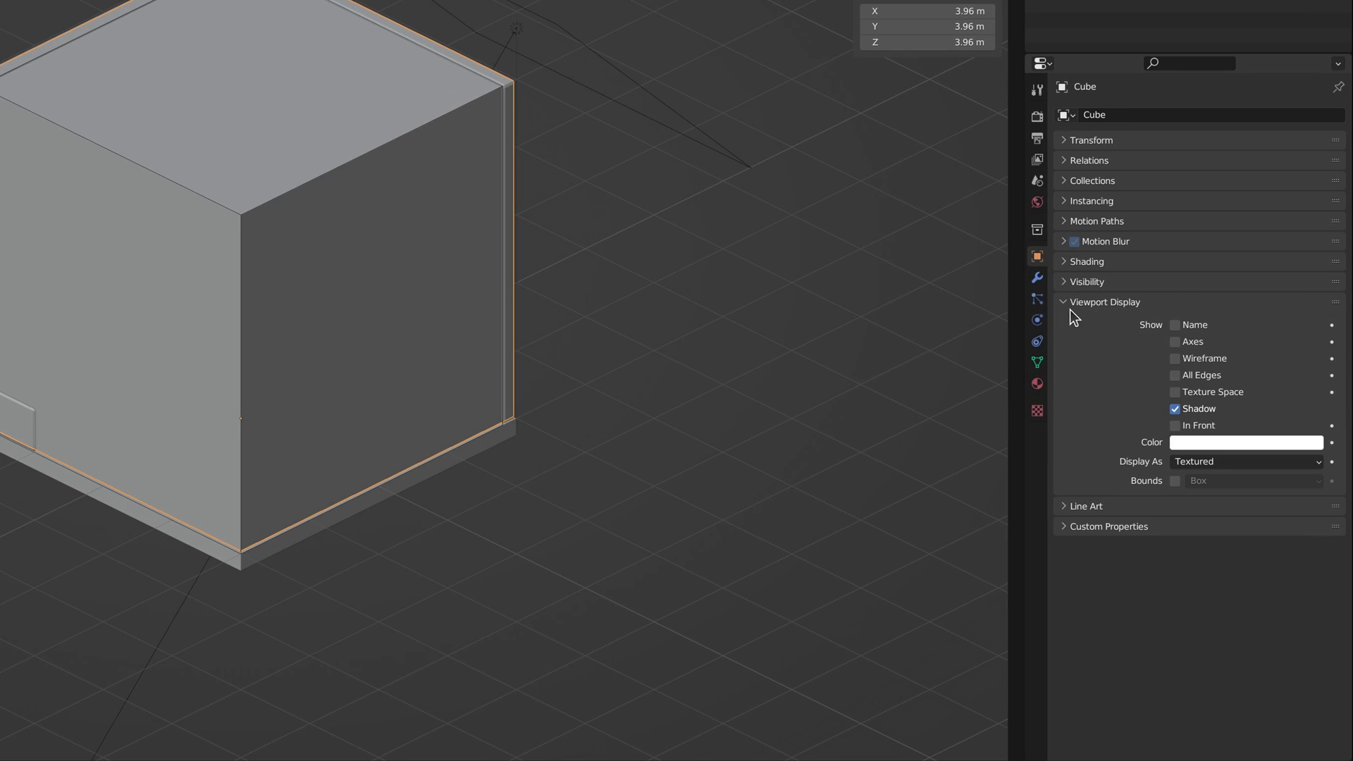
left_click(1302, 462)
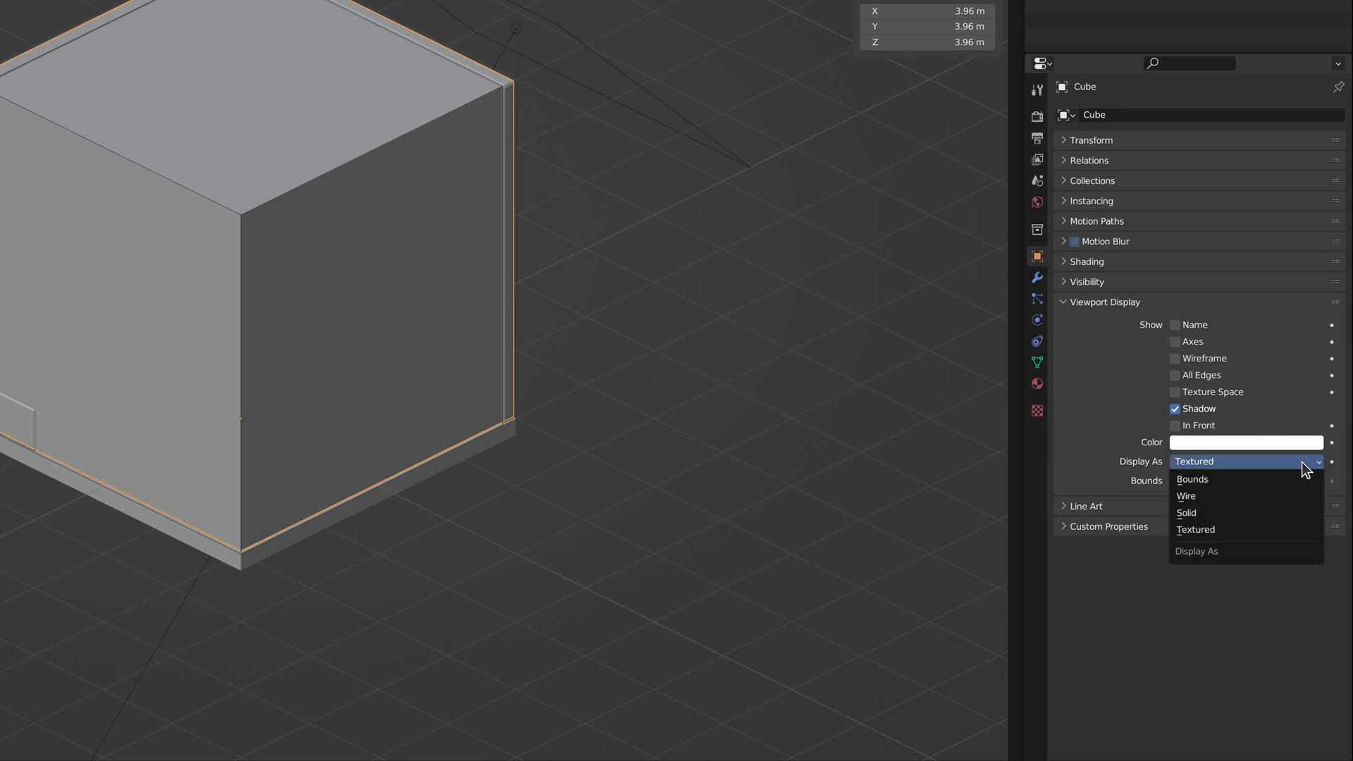
left_click(1295, 497)
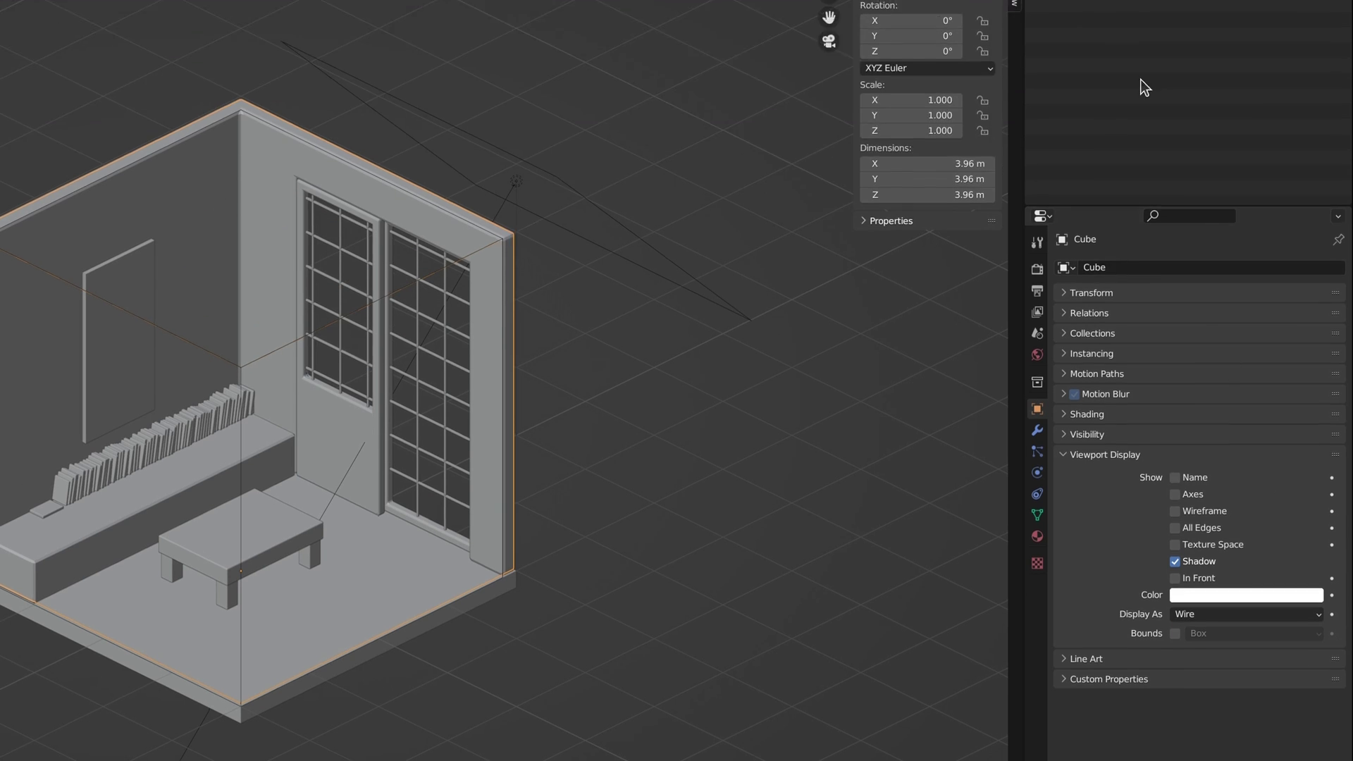
Rename the area light as Light and the cube as Dust.
left_click(1096, 112)
double_click(1097, 113)
type("Light")
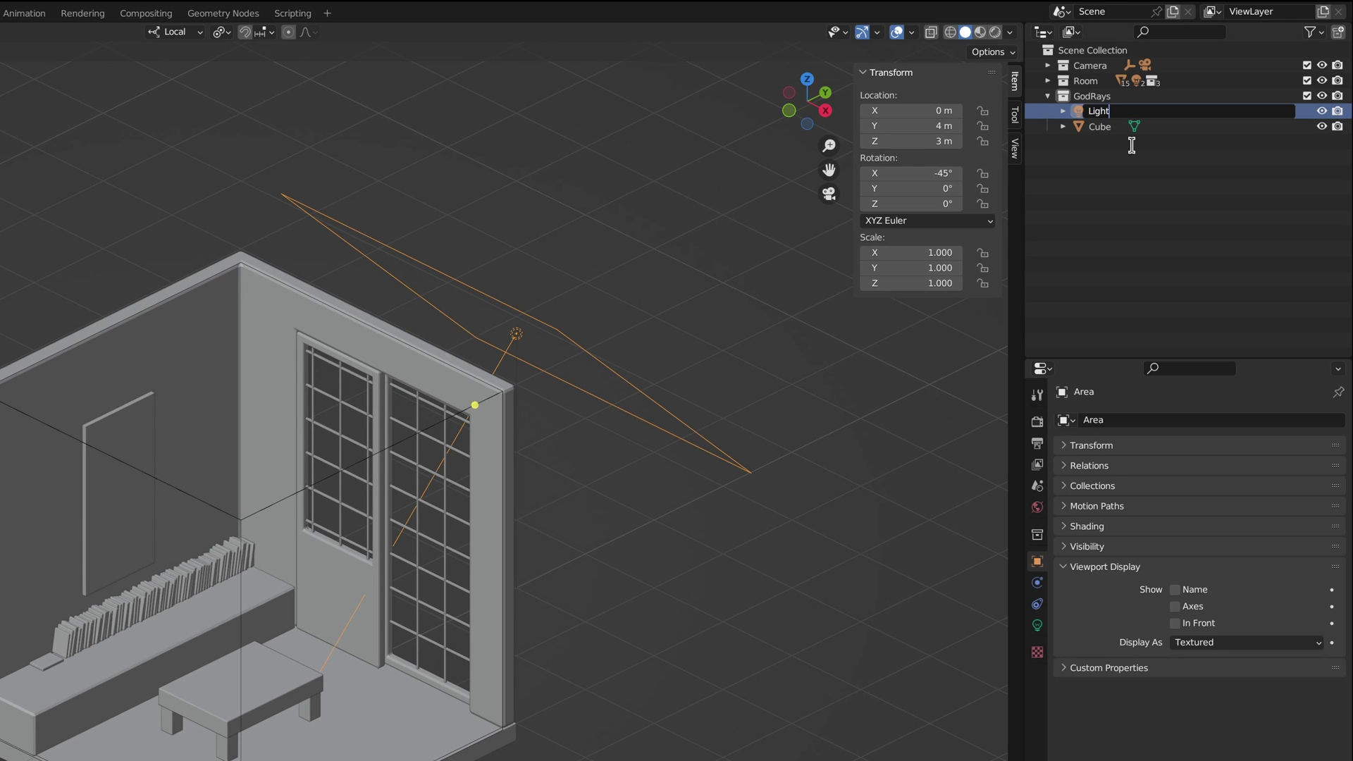
key("Return")
double_click(1100, 111)
type("Dust")
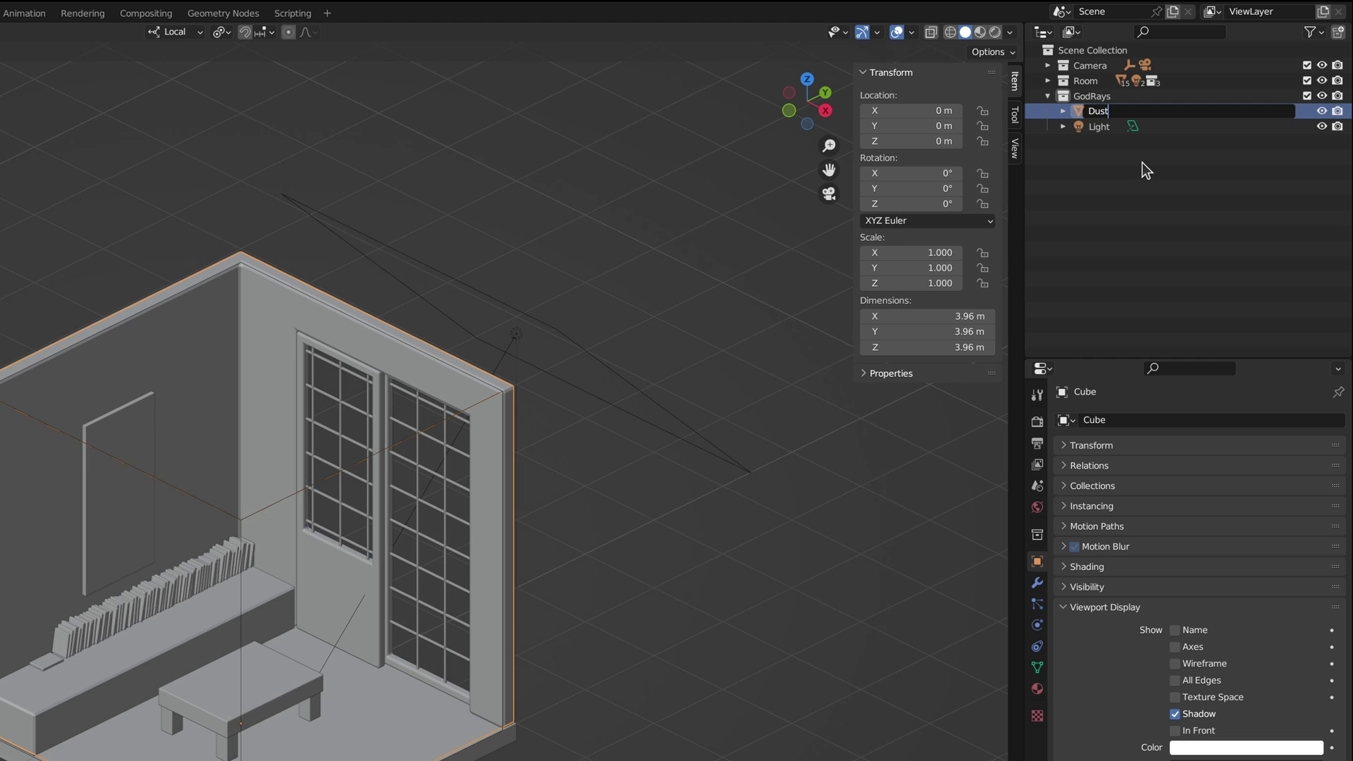
key("Return")
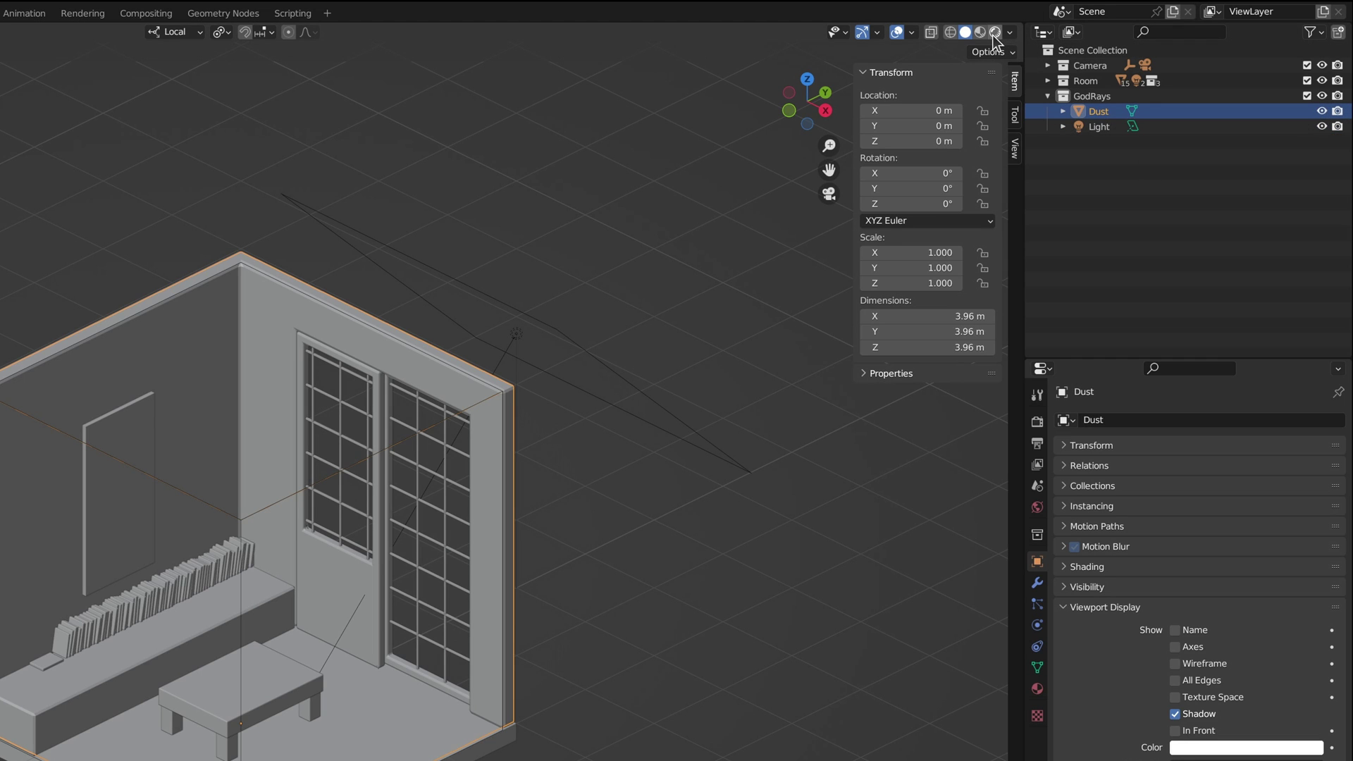
Switch to rendered shading and give the Dust cube a new material named Dust_Material.
left_click(995, 32)
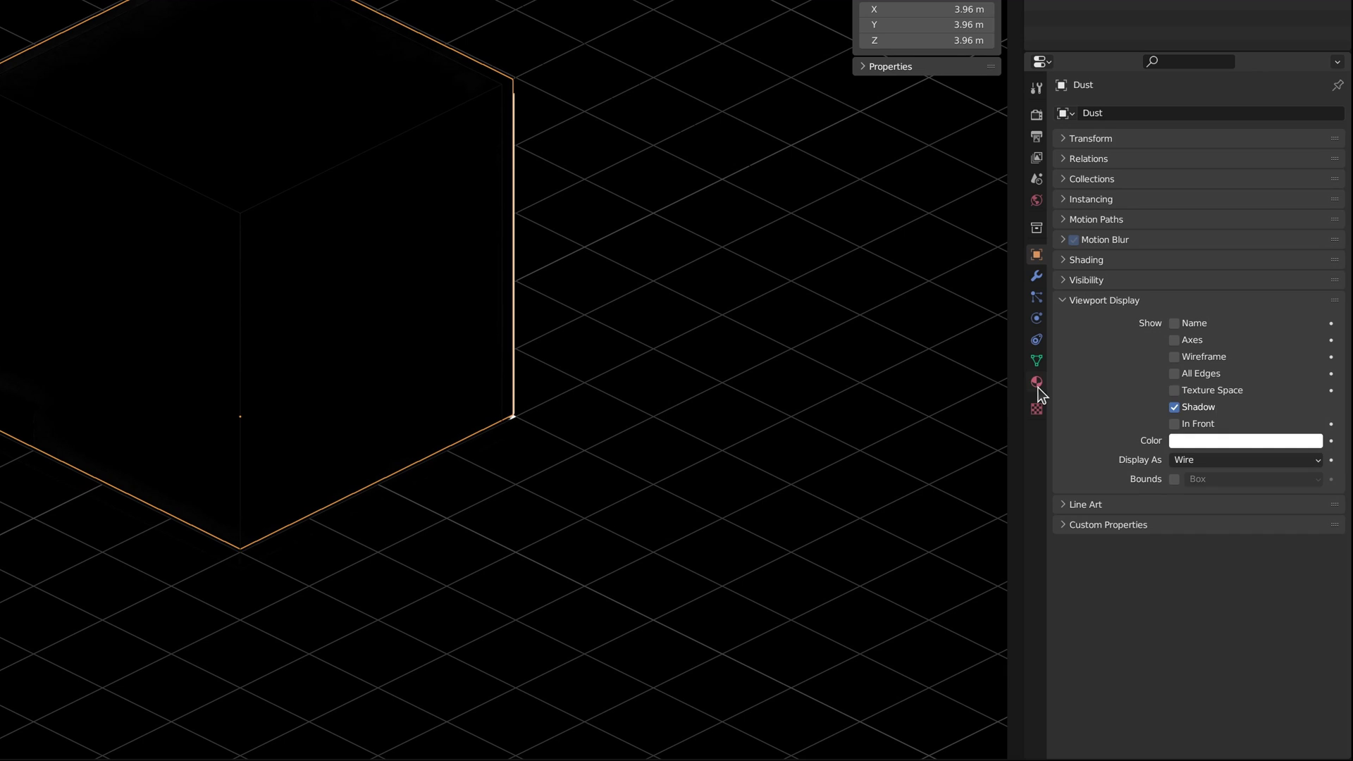
left_click(1038, 694)
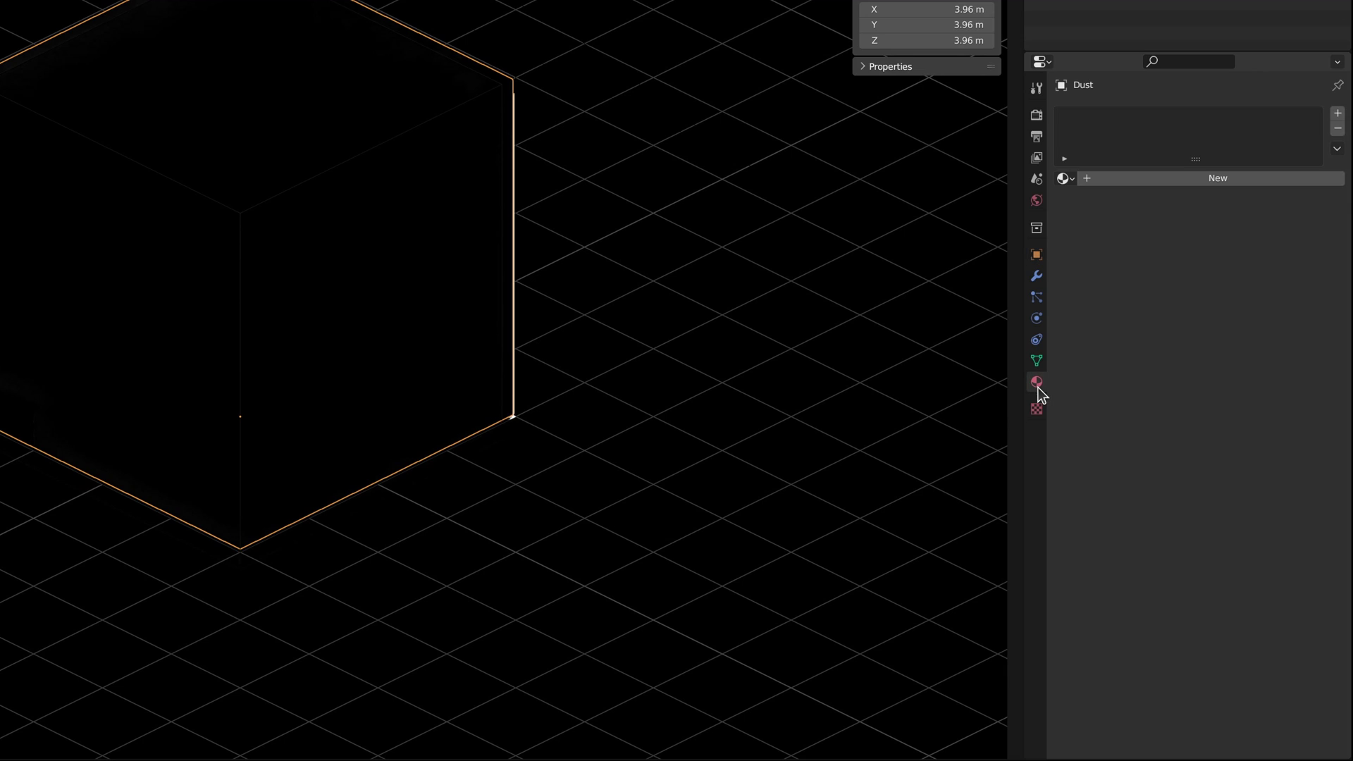
left_click(1164, 178)
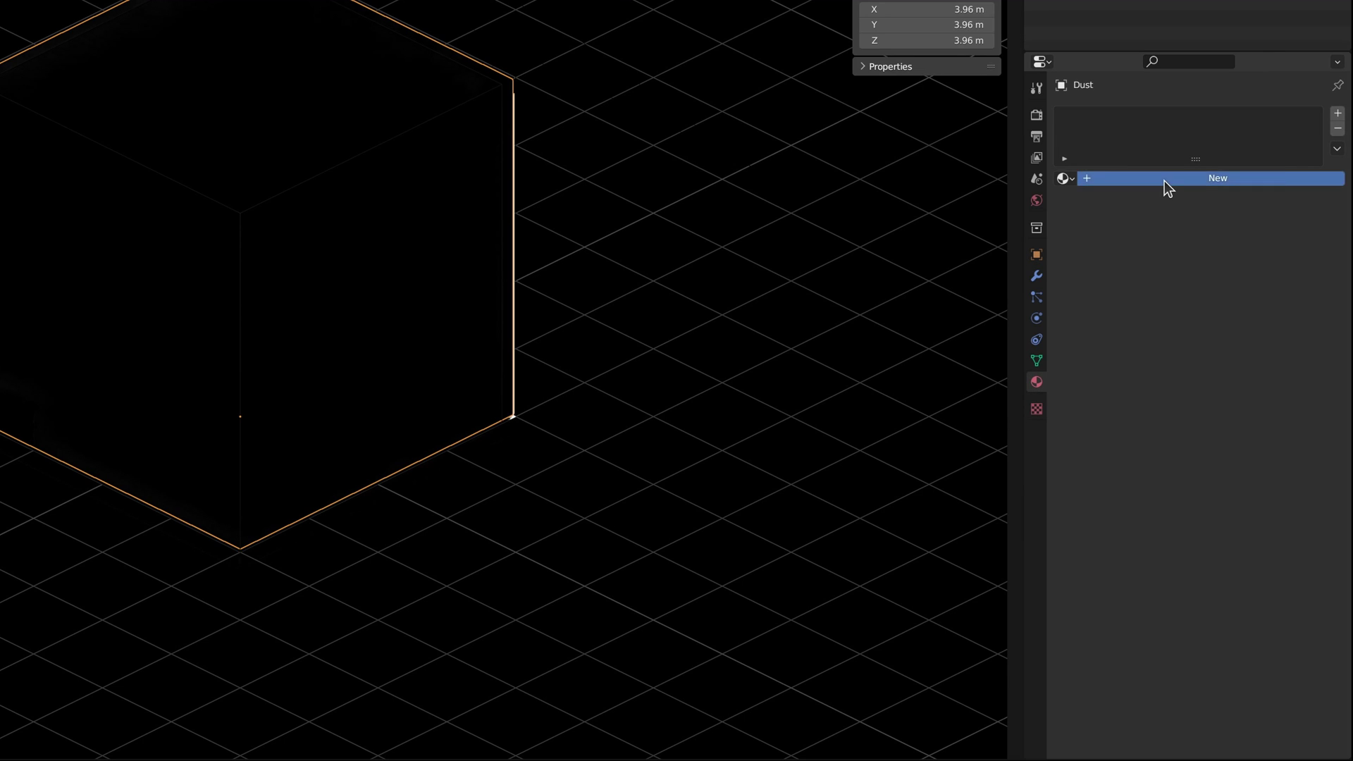
left_click(1164, 179)
type("Dust_Material")
key("Return")
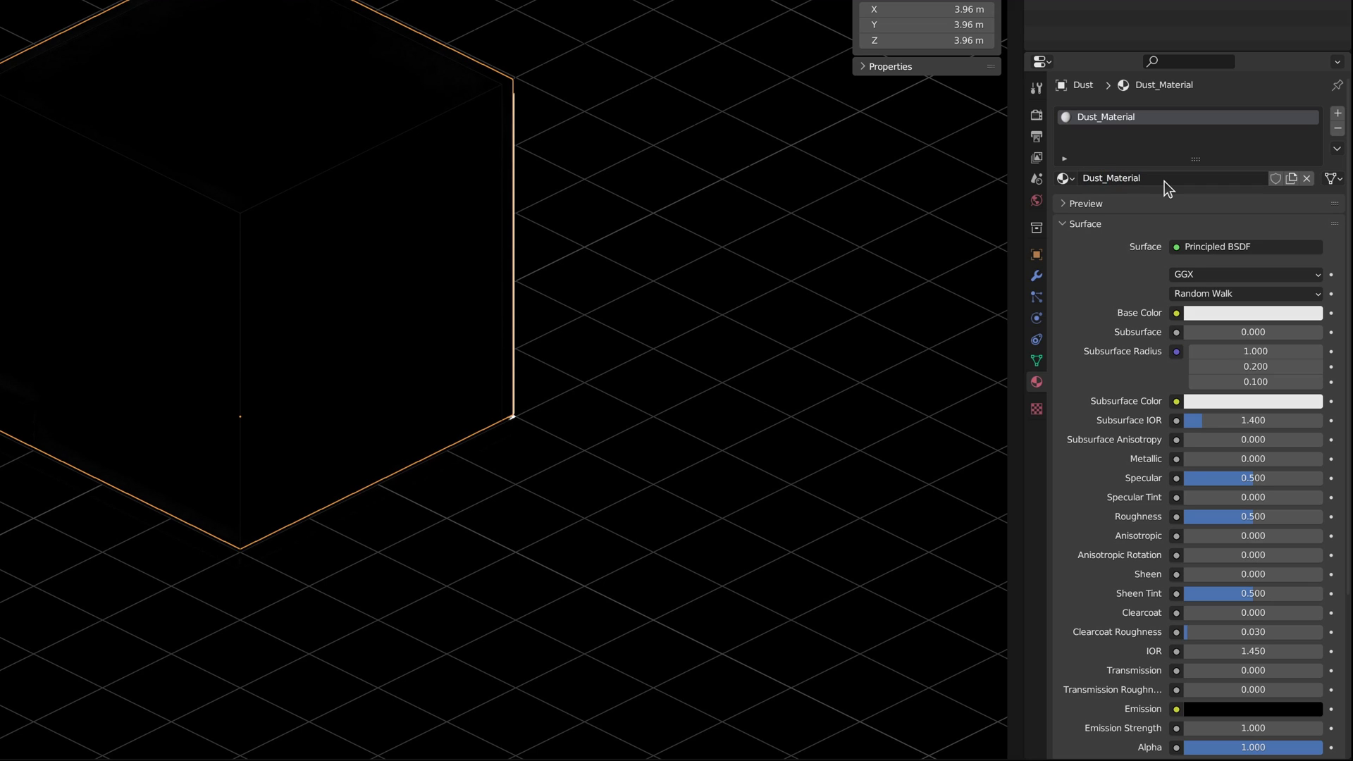
Remove the surface shader from Dust_Material and assign Volume Scatter as its volume shader.
left_click(1272, 247)
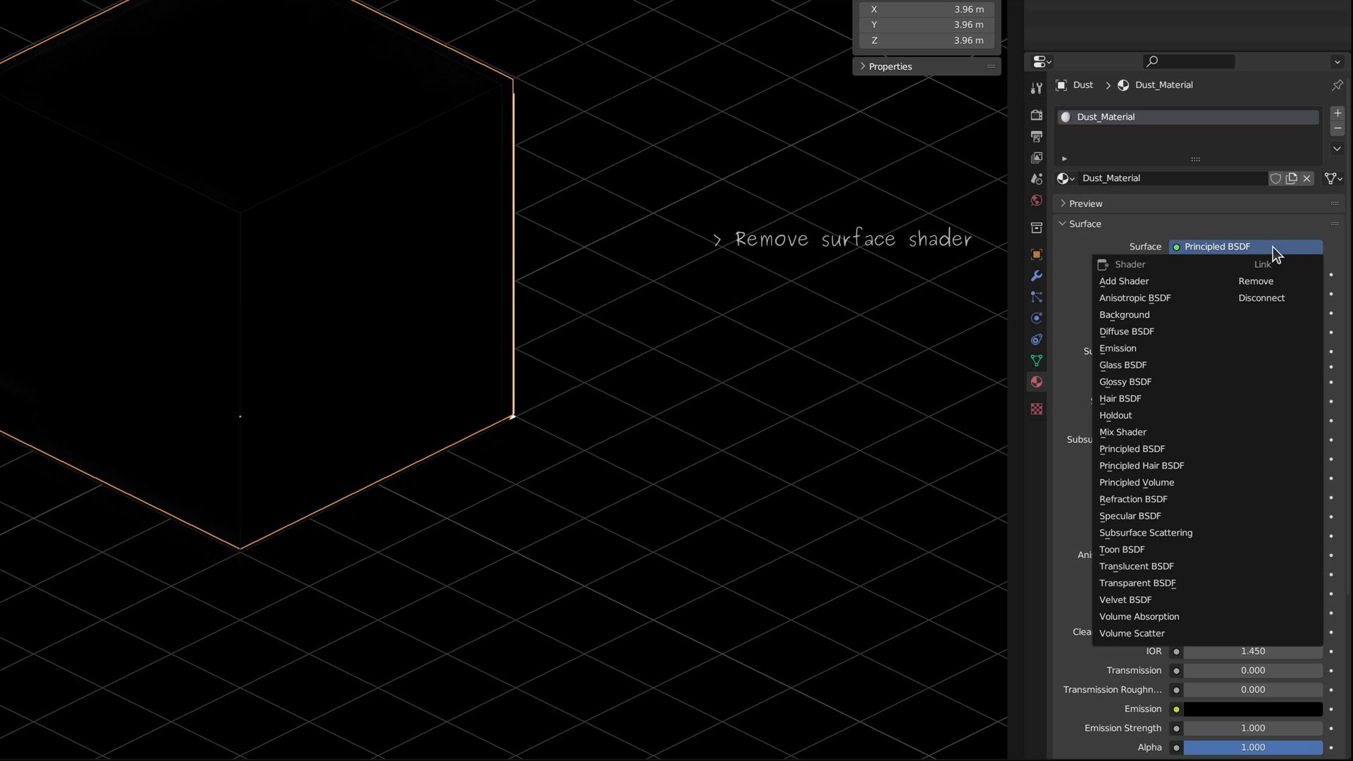
left_click(1278, 282)
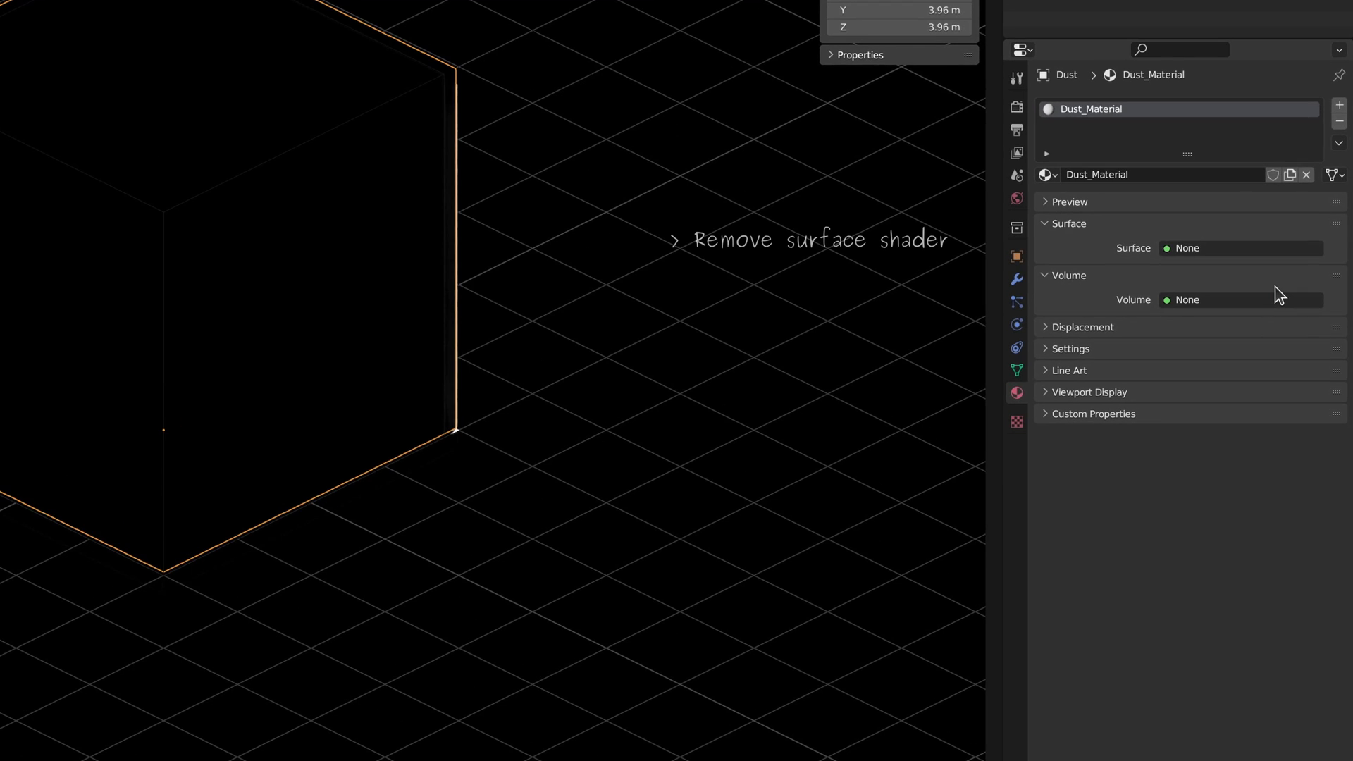
left_click(1274, 295)
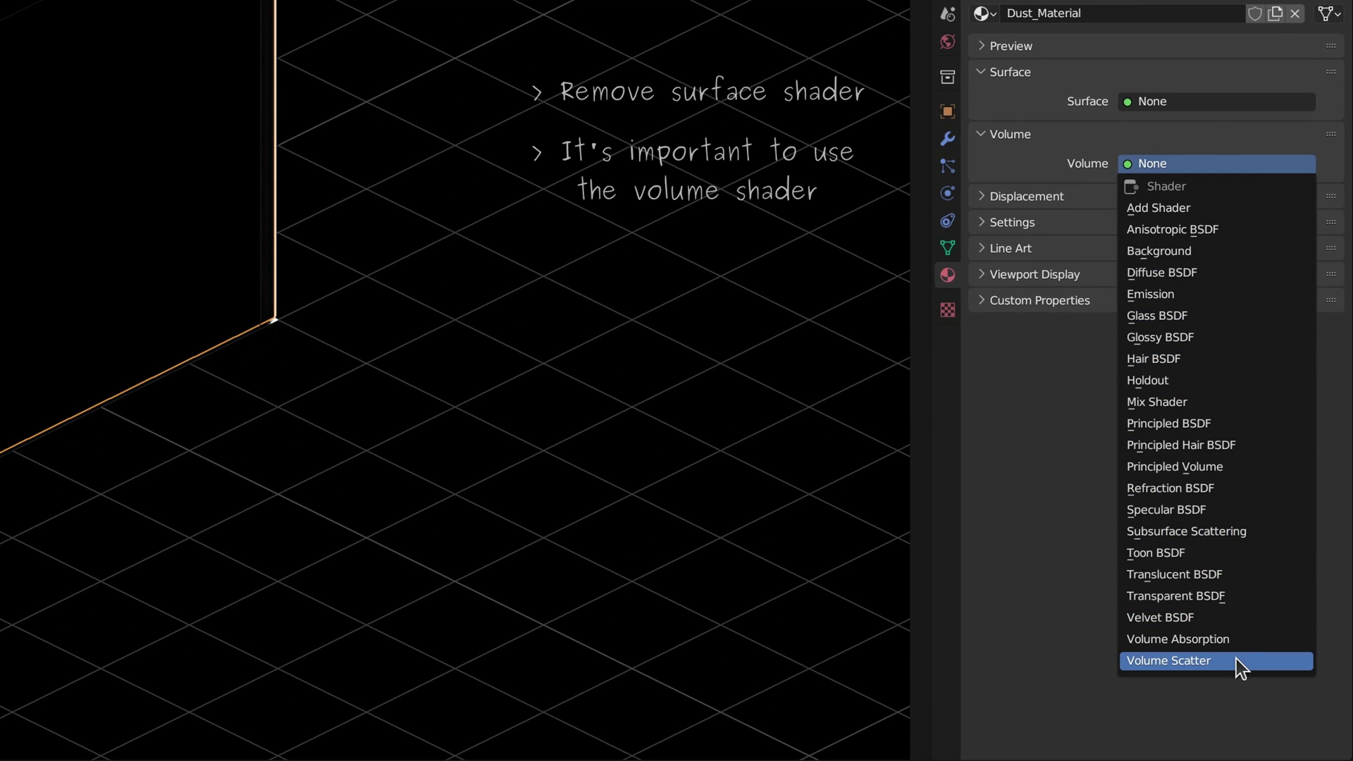
left_click(1236, 660)
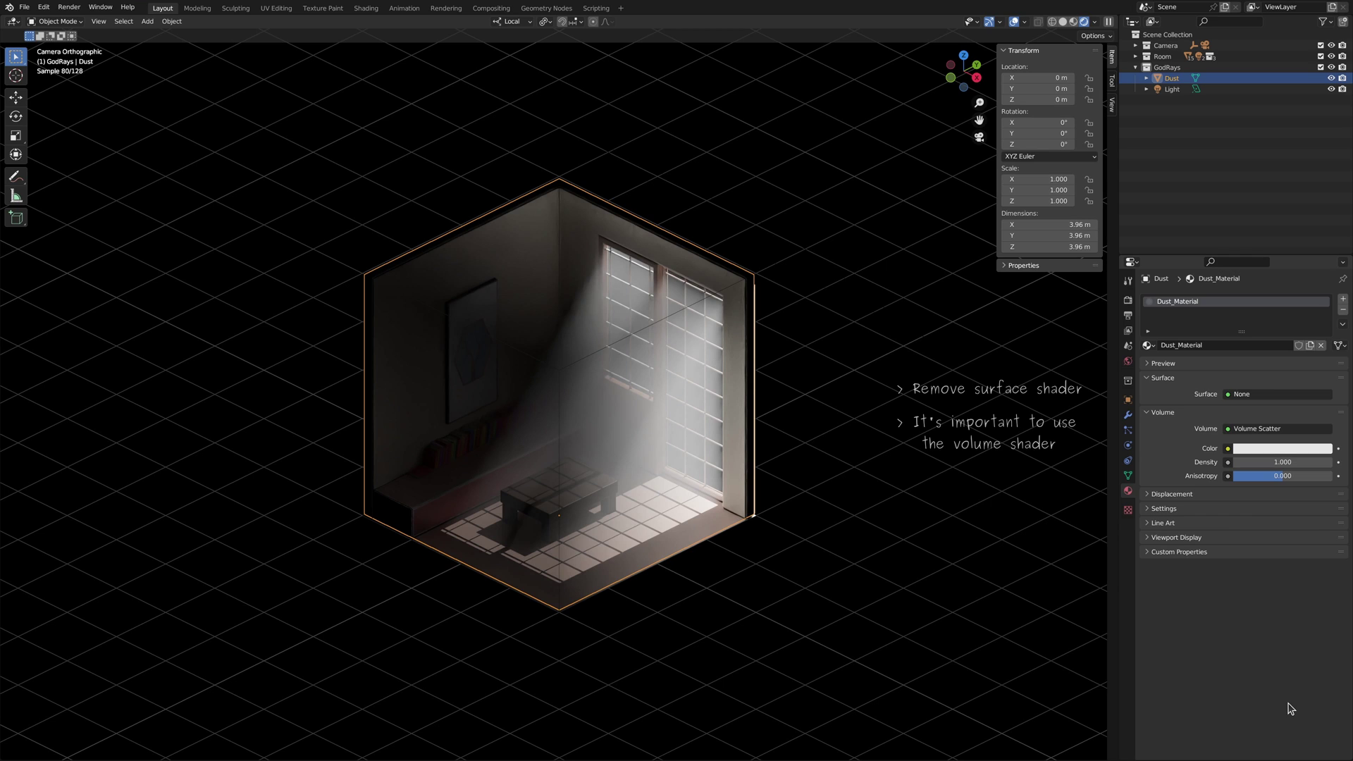
Set the Volume Scatter density of Dust_Material to 0.2.
left_click(1251, 463)
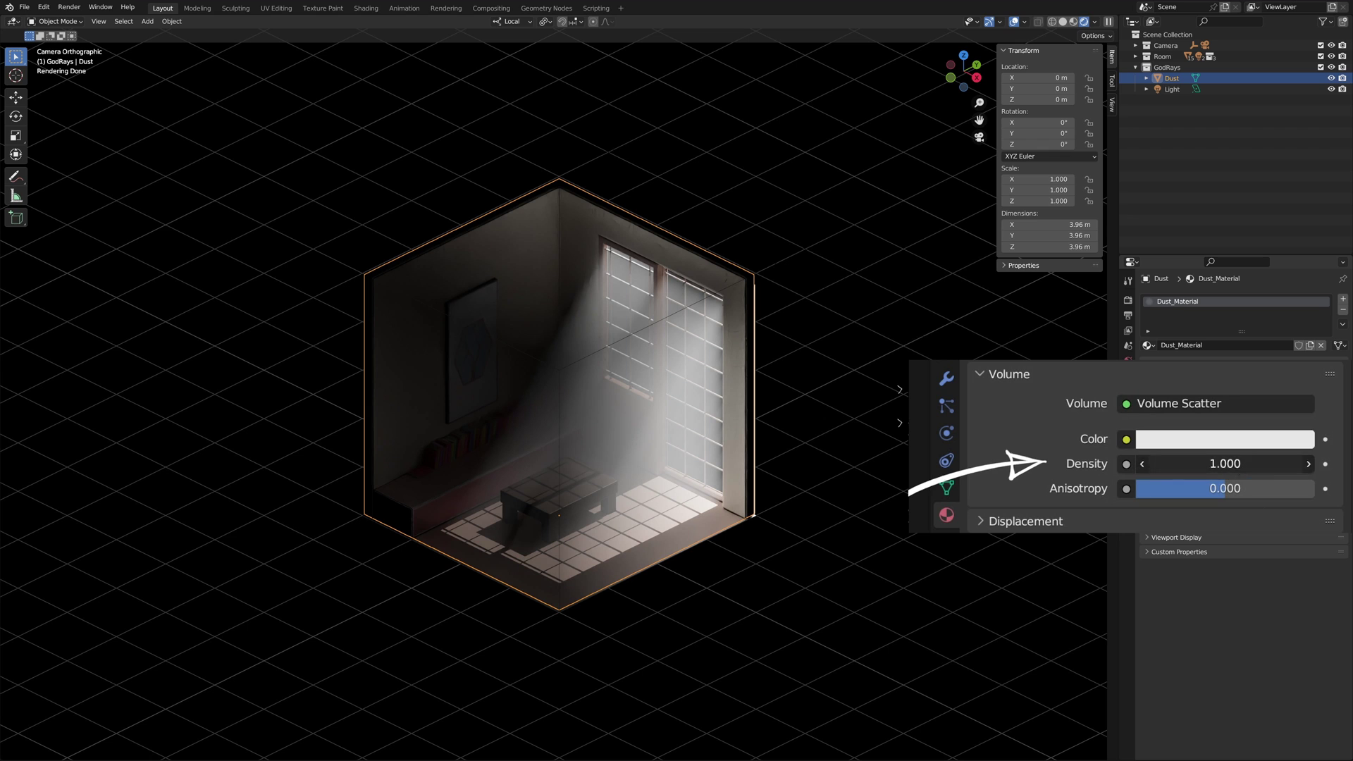
type("0.20")
key("Return")
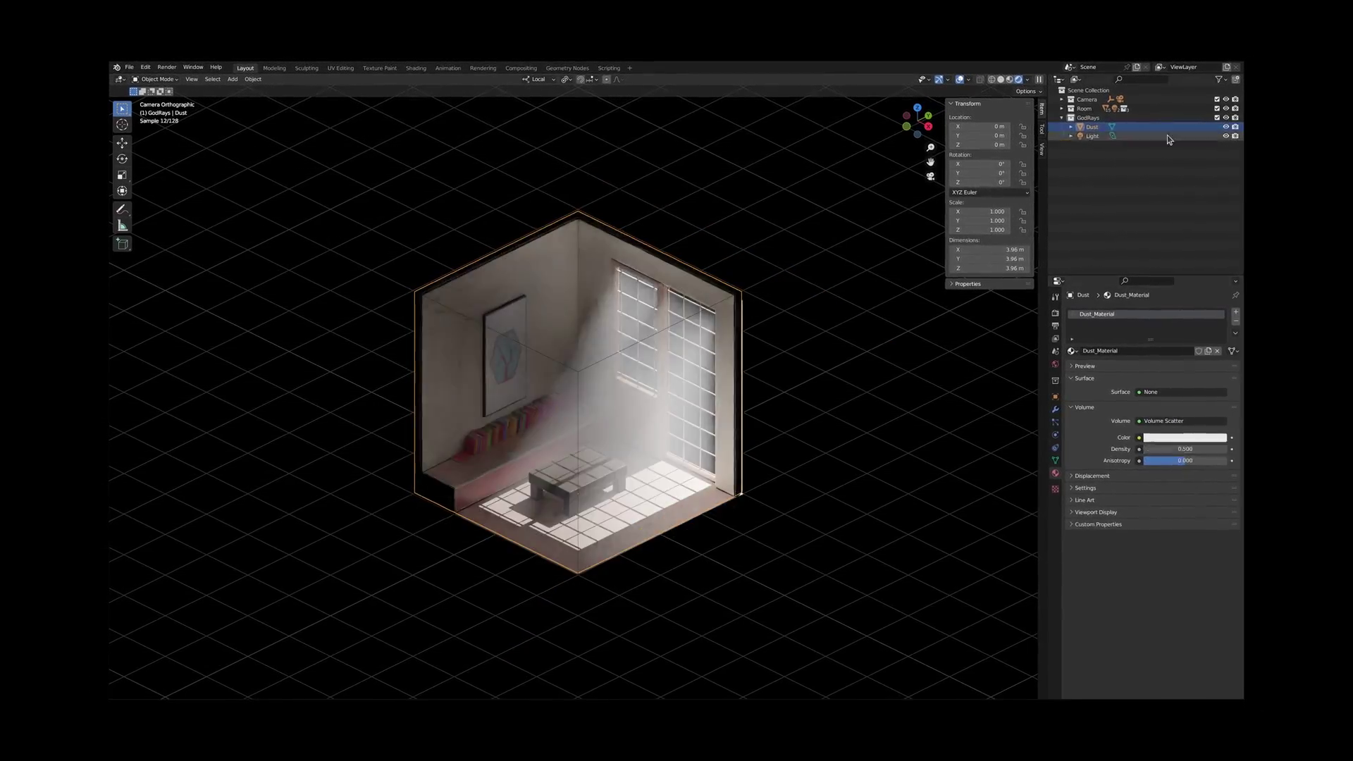
Set the max bounces of the area light Light to 0 and its power to 2000 W.
left_click(1167, 134)
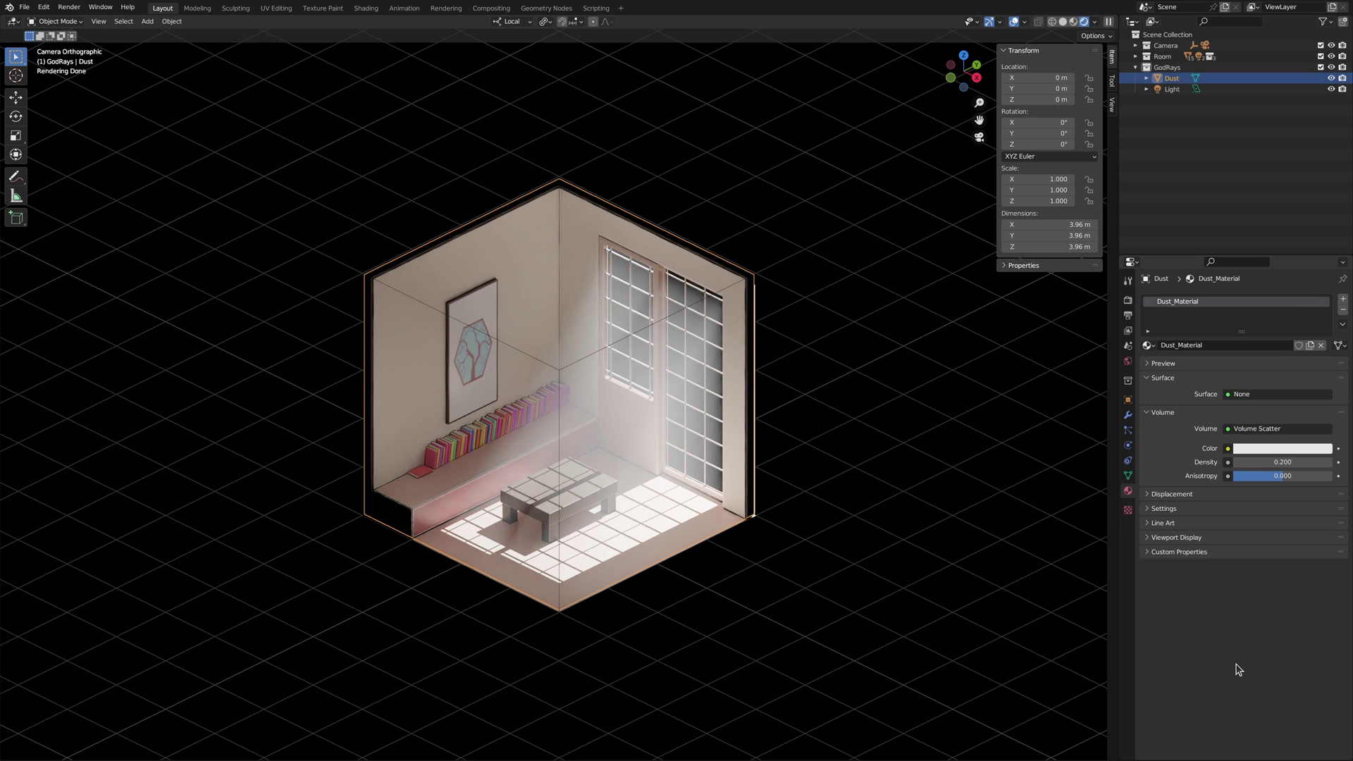
left_click(1240, 90)
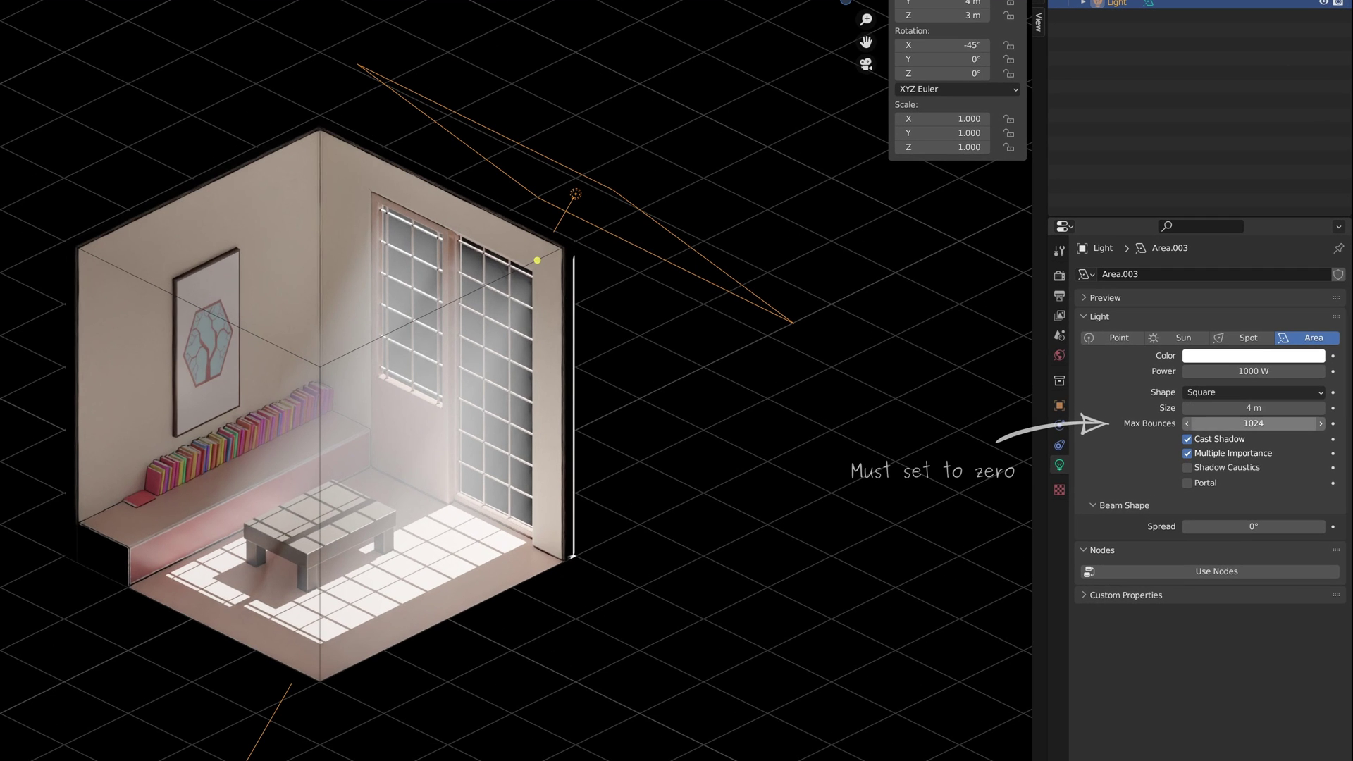
left_click_drag(1196, 424, 1125, 424)
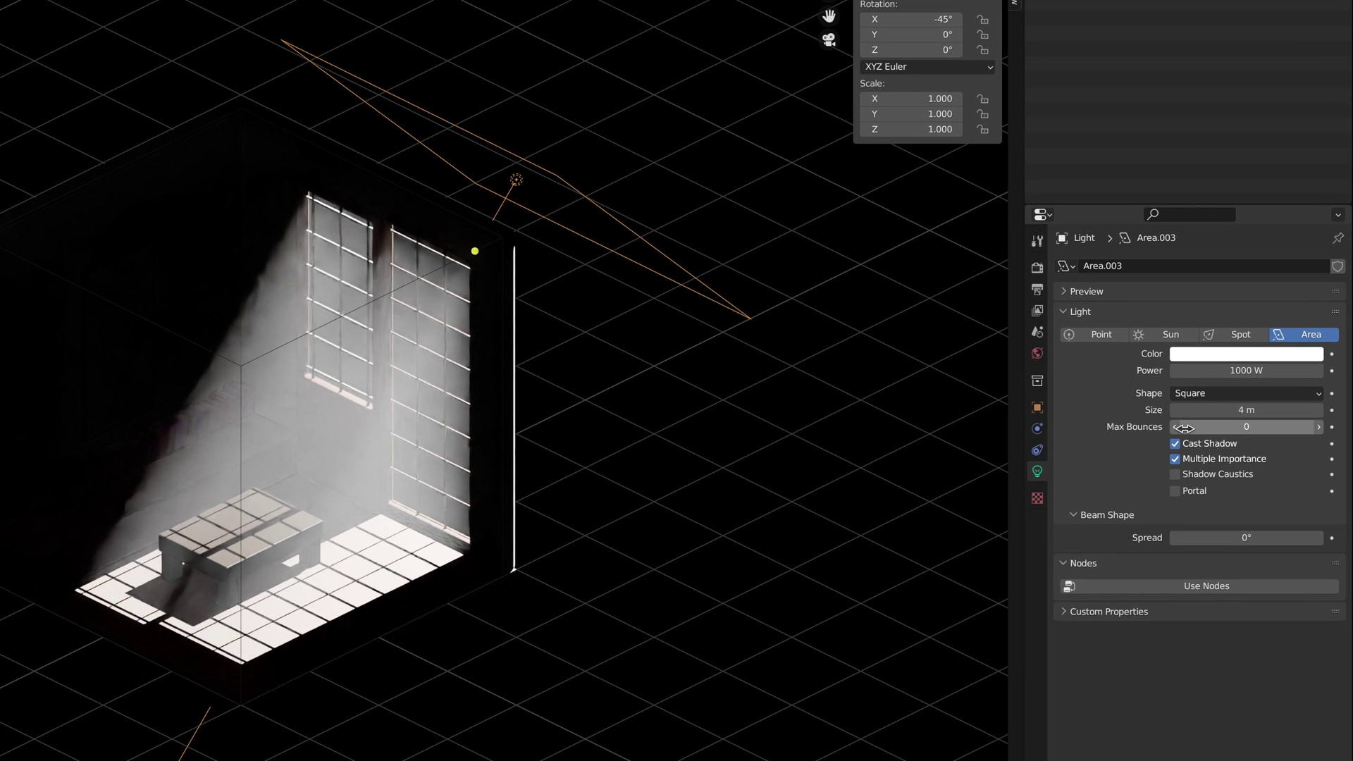
left_click_drag(1246, 370, 1195, 370)
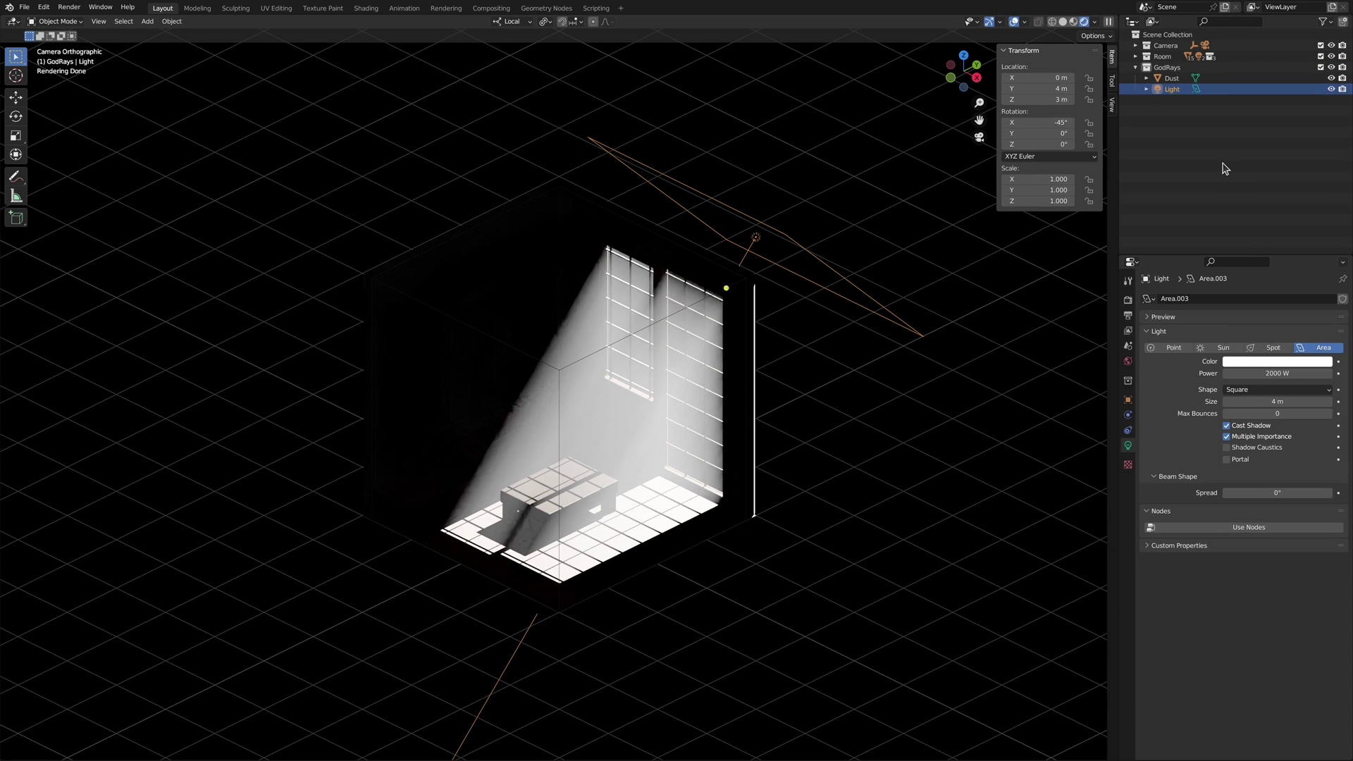
Duplicate the area light in place and rename the copy as Light_Secondary.
key("shift+d")
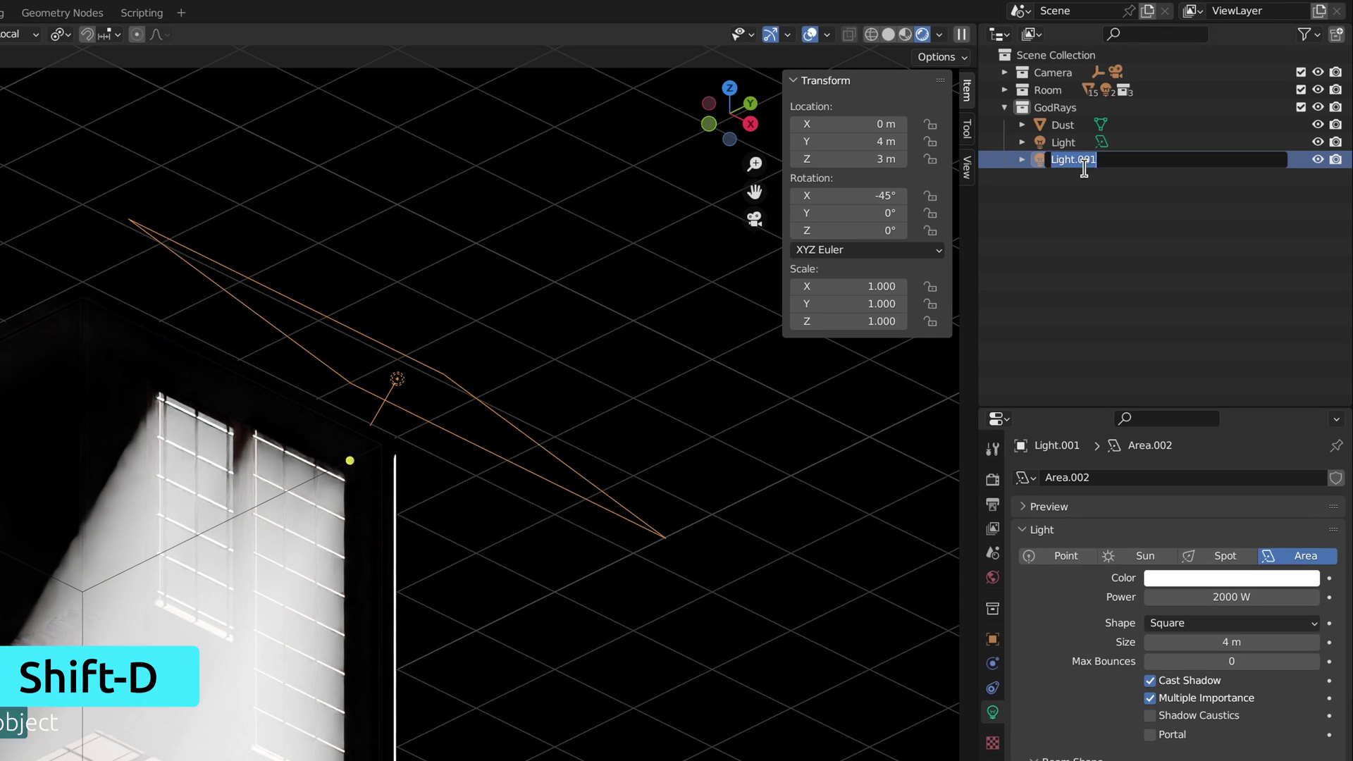
double_click(1184, 100)
key("BackSpace")
key("BackSpace")
key("BackSpace")
type("_Secondary")
key("Return")
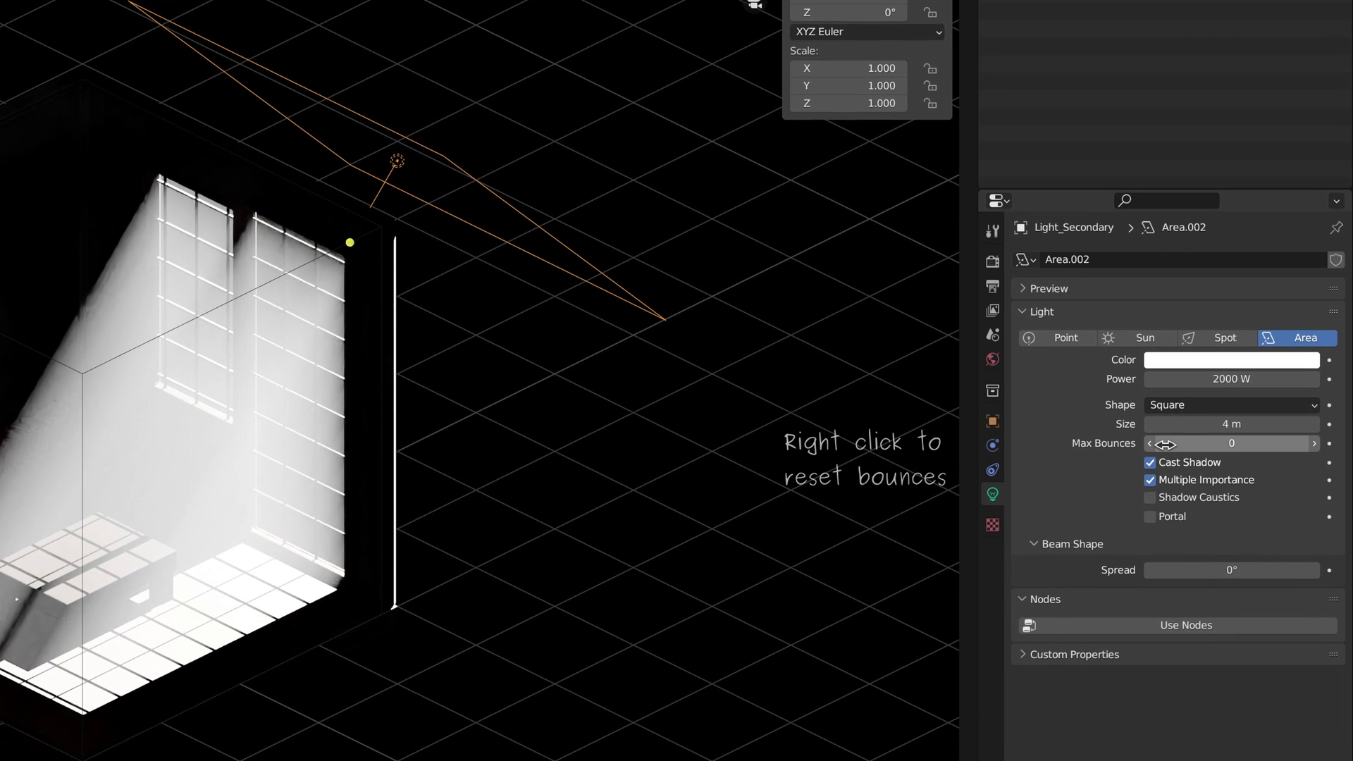
Reset the max bounces of the area light Light_Secondary to the default value of 1024.
right_click(1165, 661)
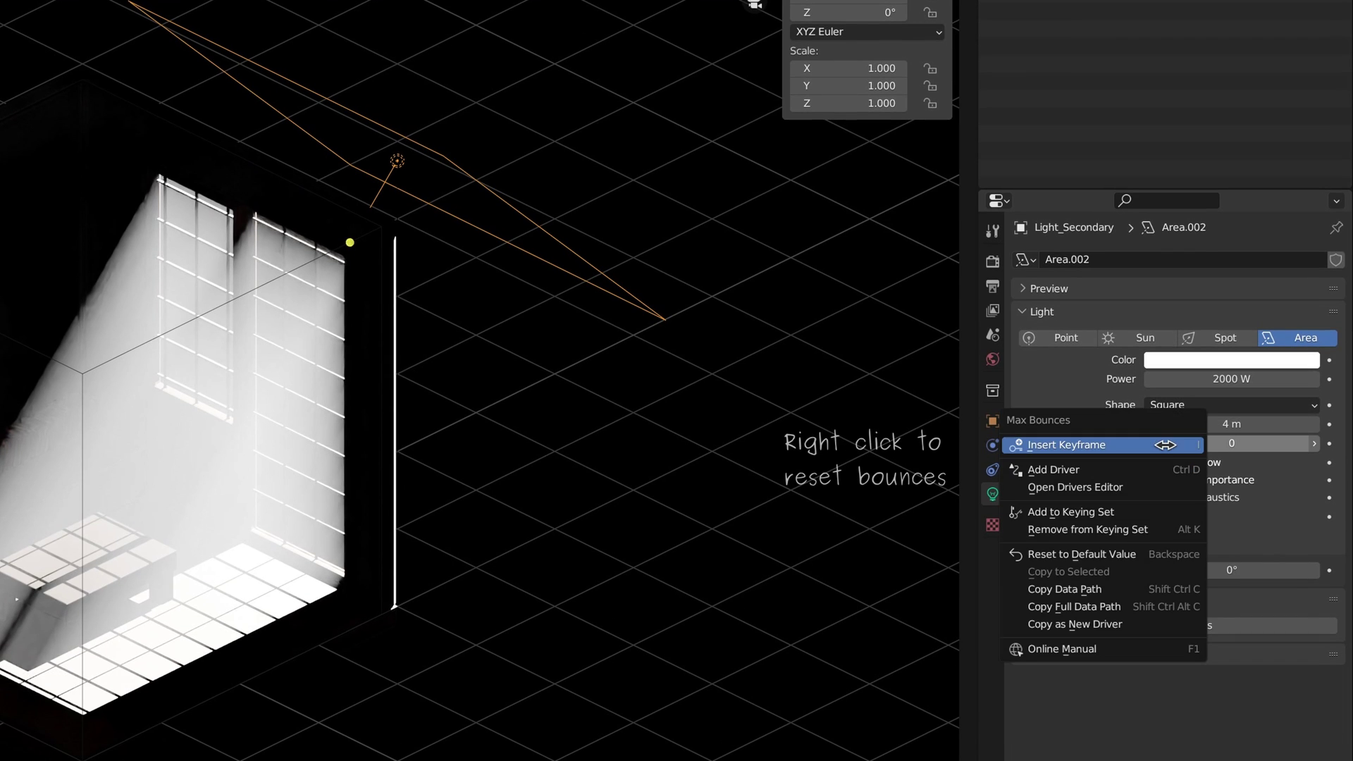
left_click(1165, 555)
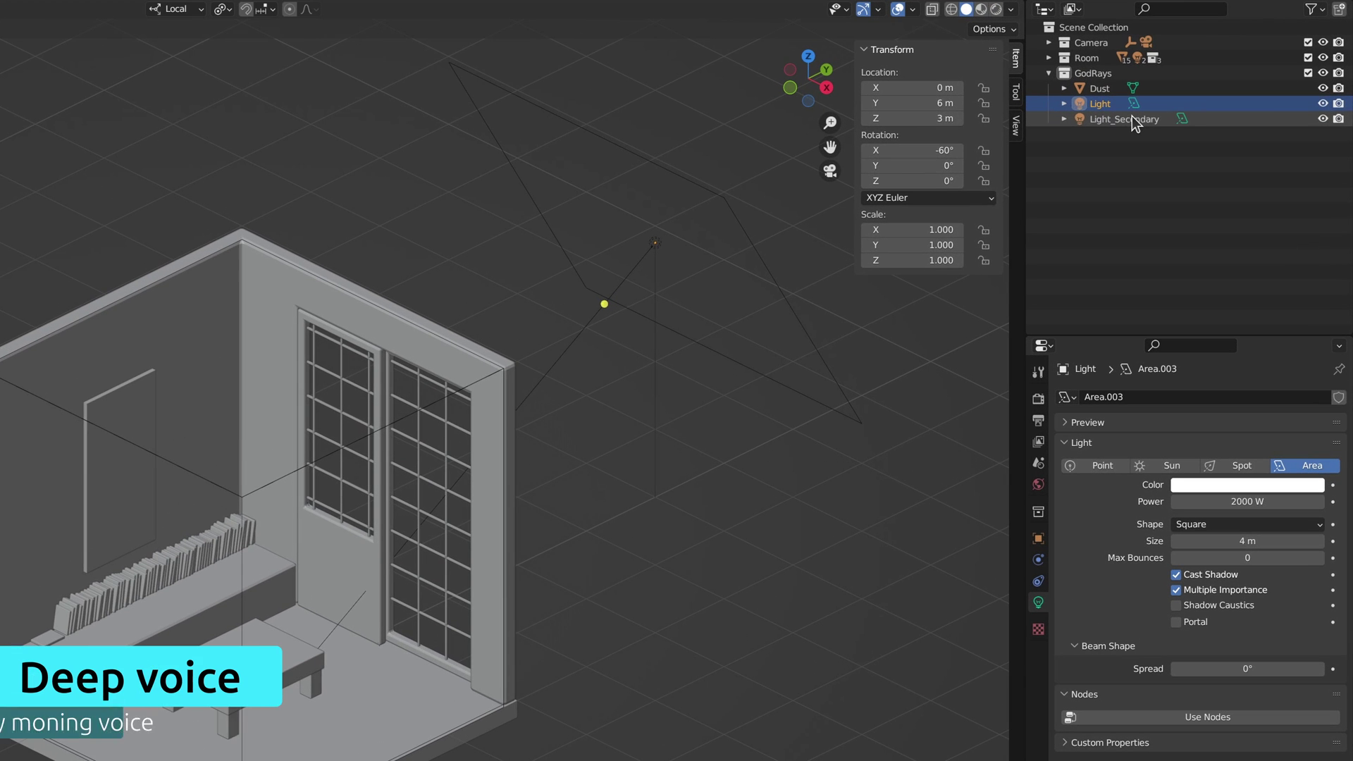
Set the object Light as the parent of Light_Secondary in its object relations.
left_click(1194, 100)
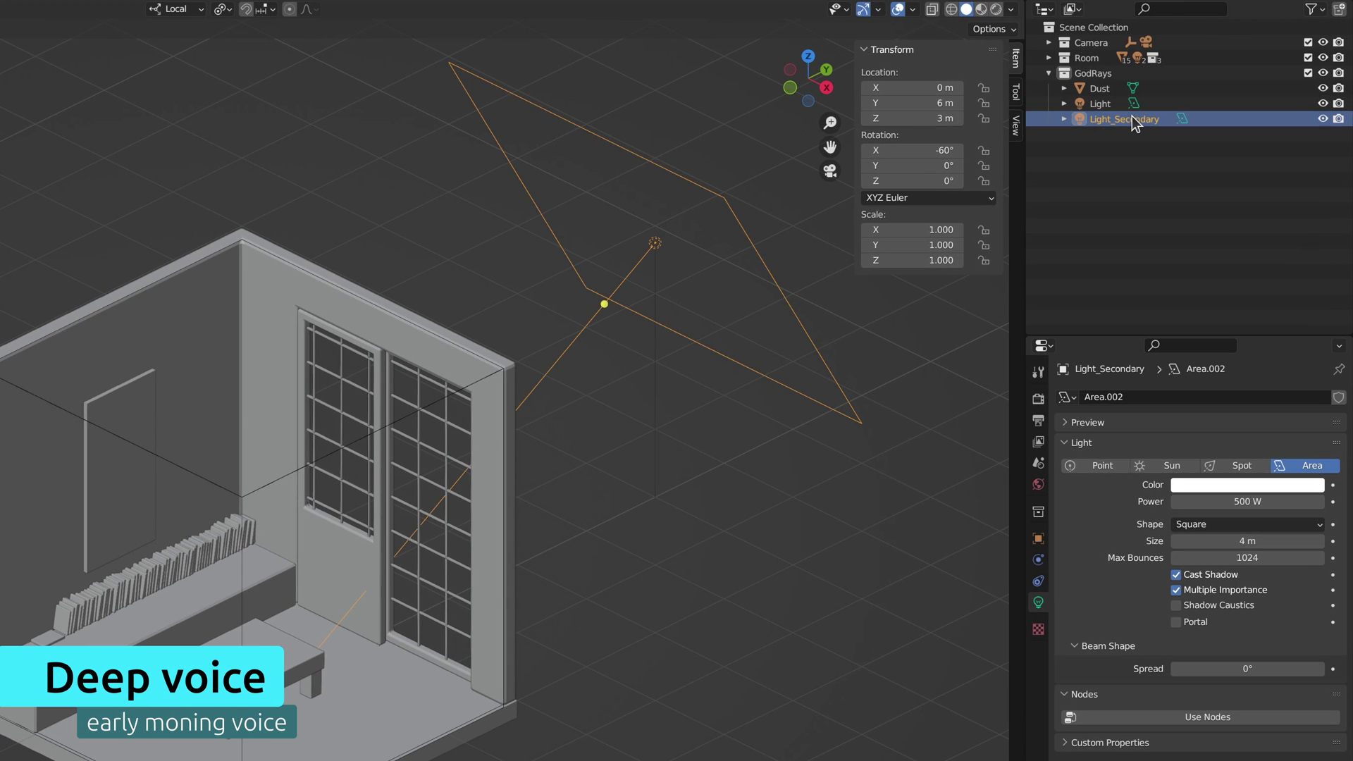
left_click(1039, 539)
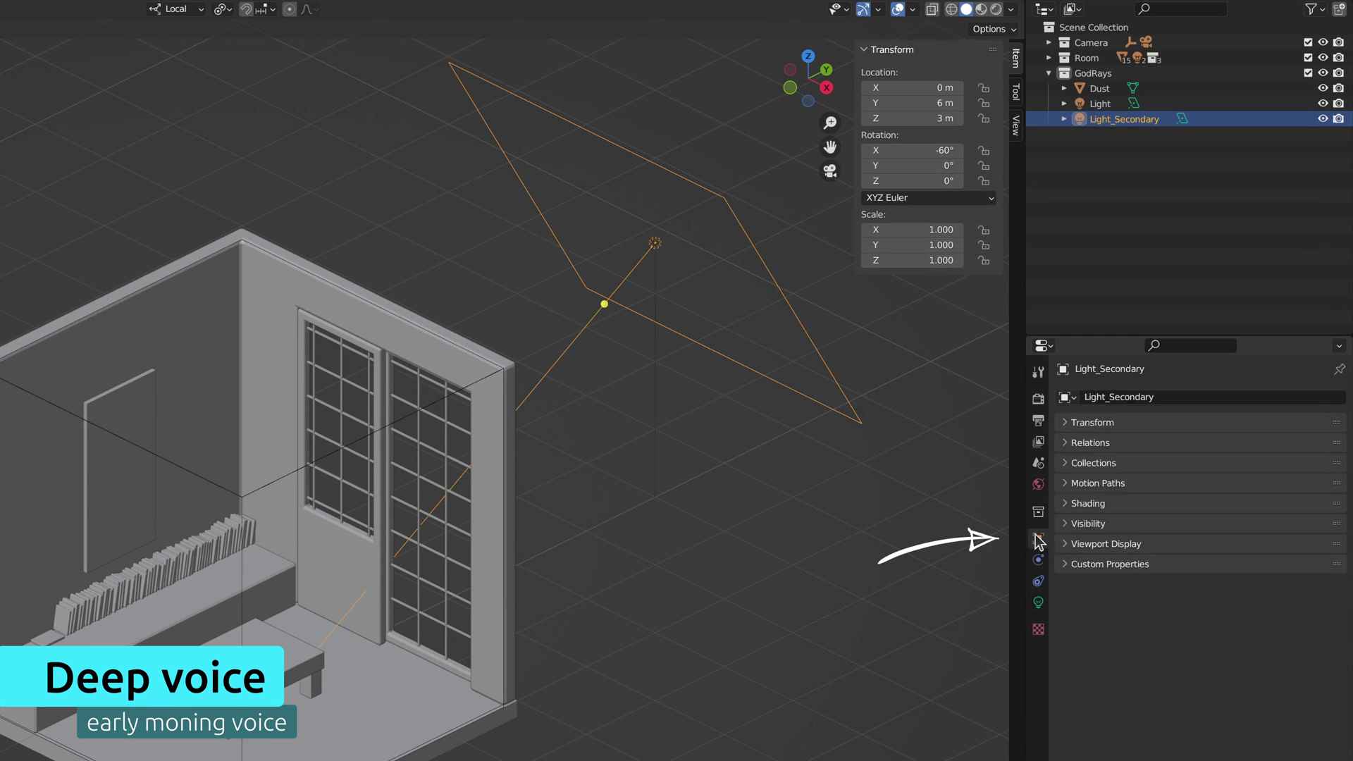
left_click(1063, 442)
left_click(1235, 465)
type("Light")
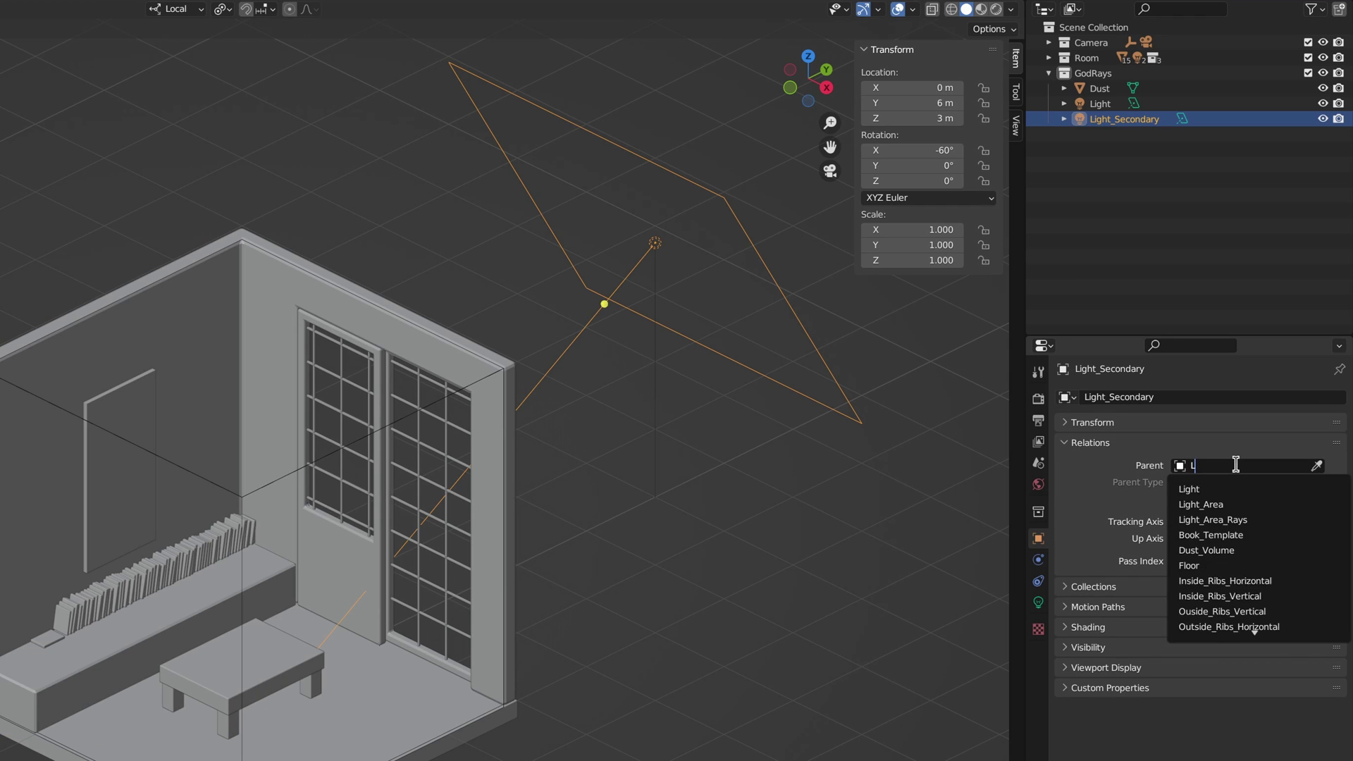
left_click(1233, 486)
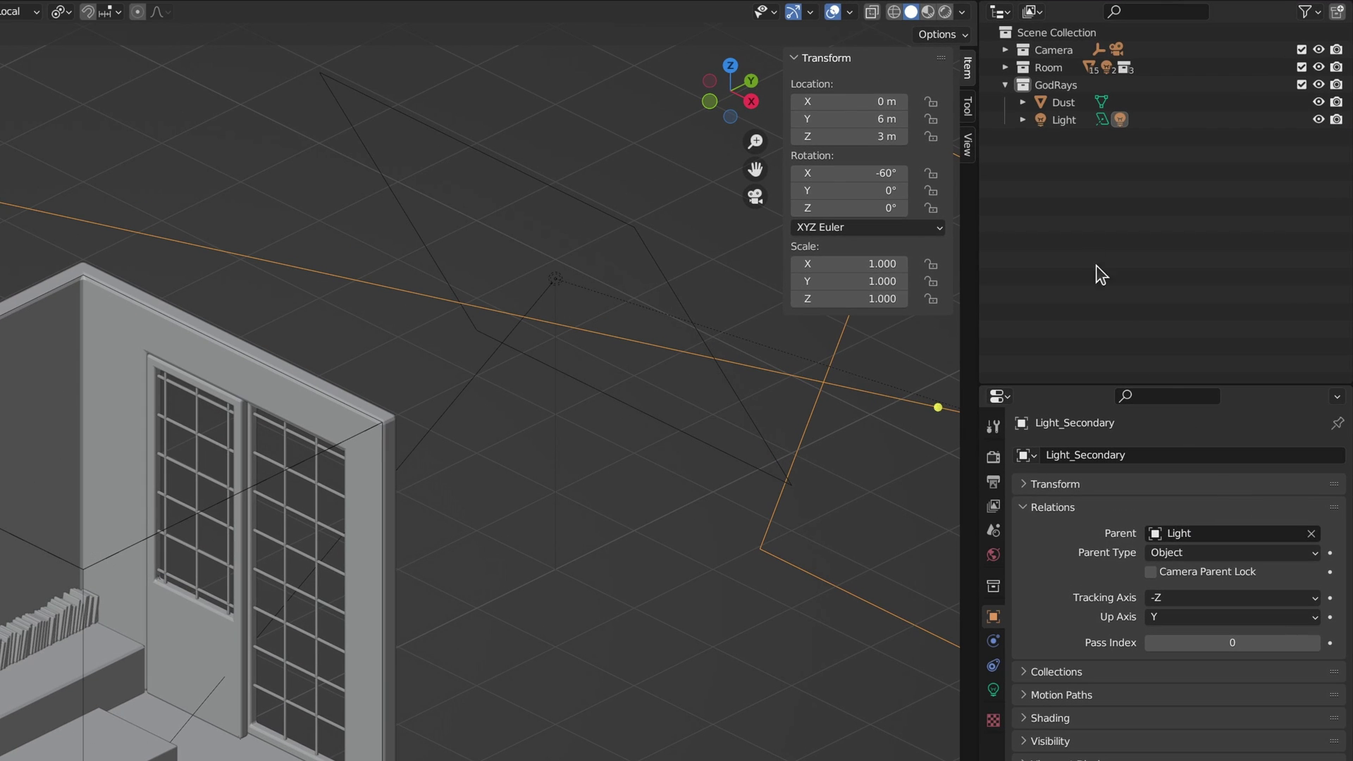
Set the Y and Z location of Light_Secondary to 0 m and its X rotation to 0° so it aligns with its parent.
left_click(1064, 104)
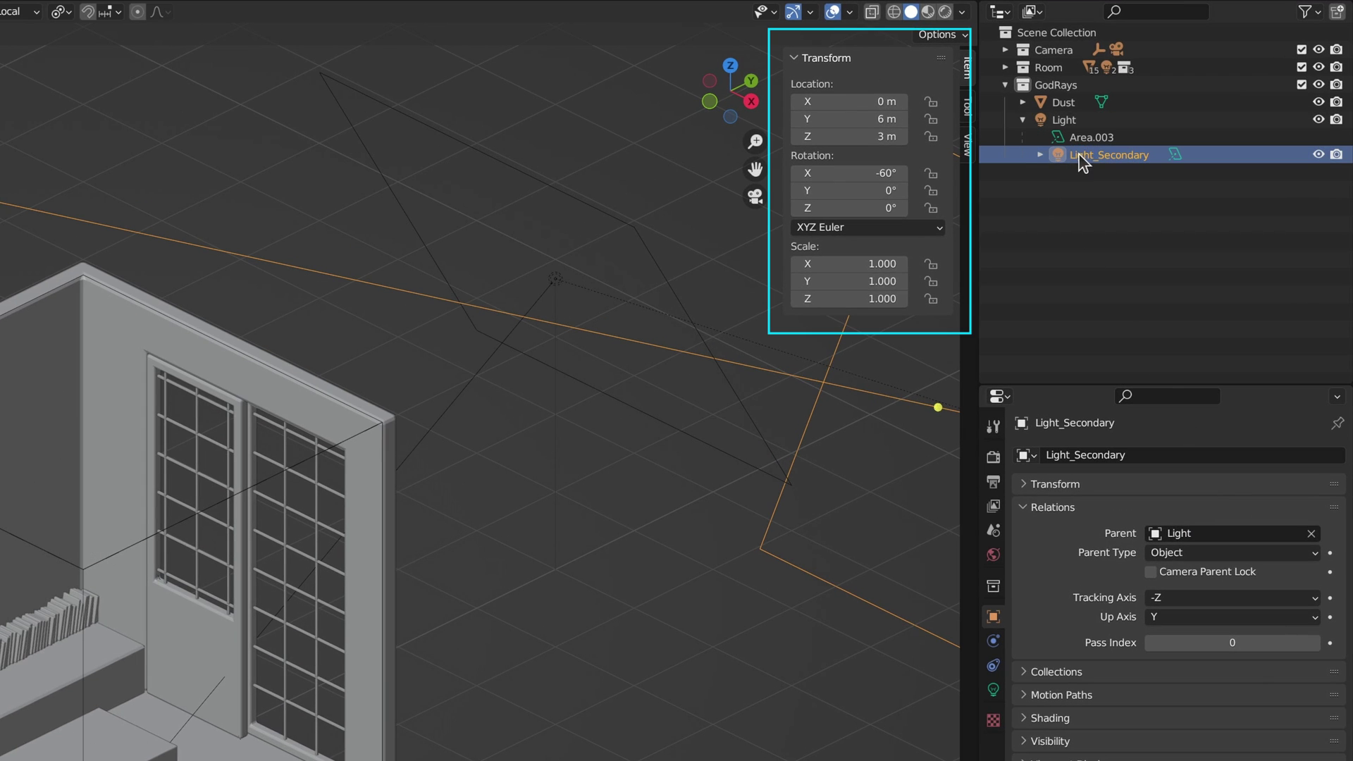
left_click(849, 118)
type("0.00")
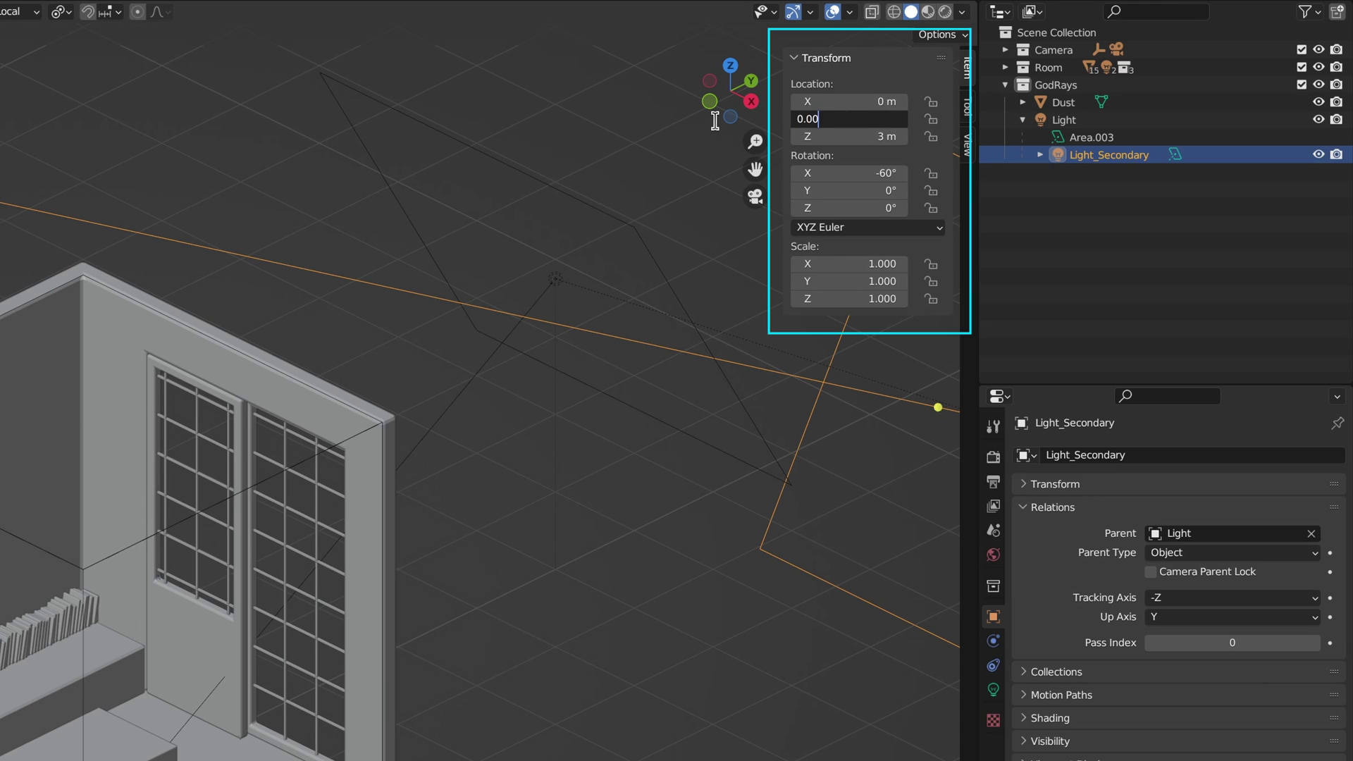
key("Tab")
type("0.00")
key("Tab")
type("0.00")
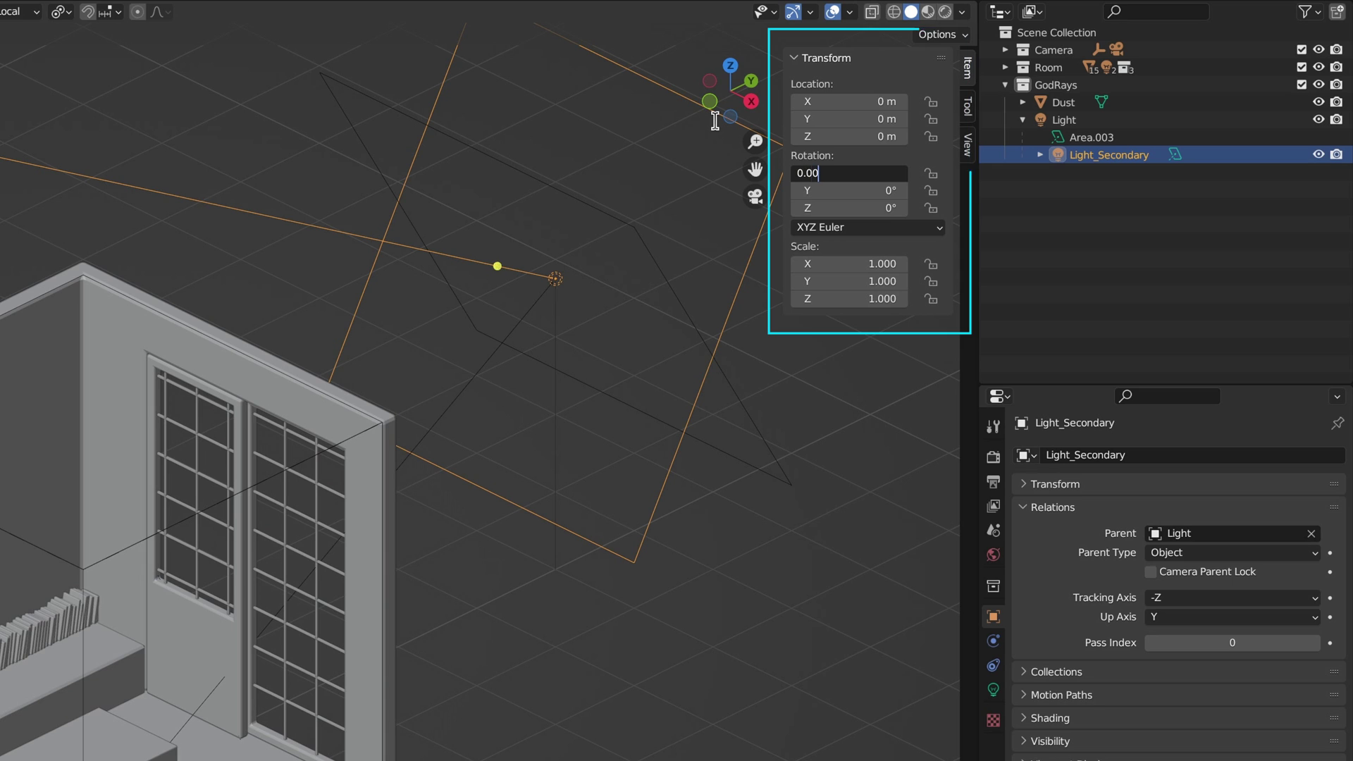
key("Return")
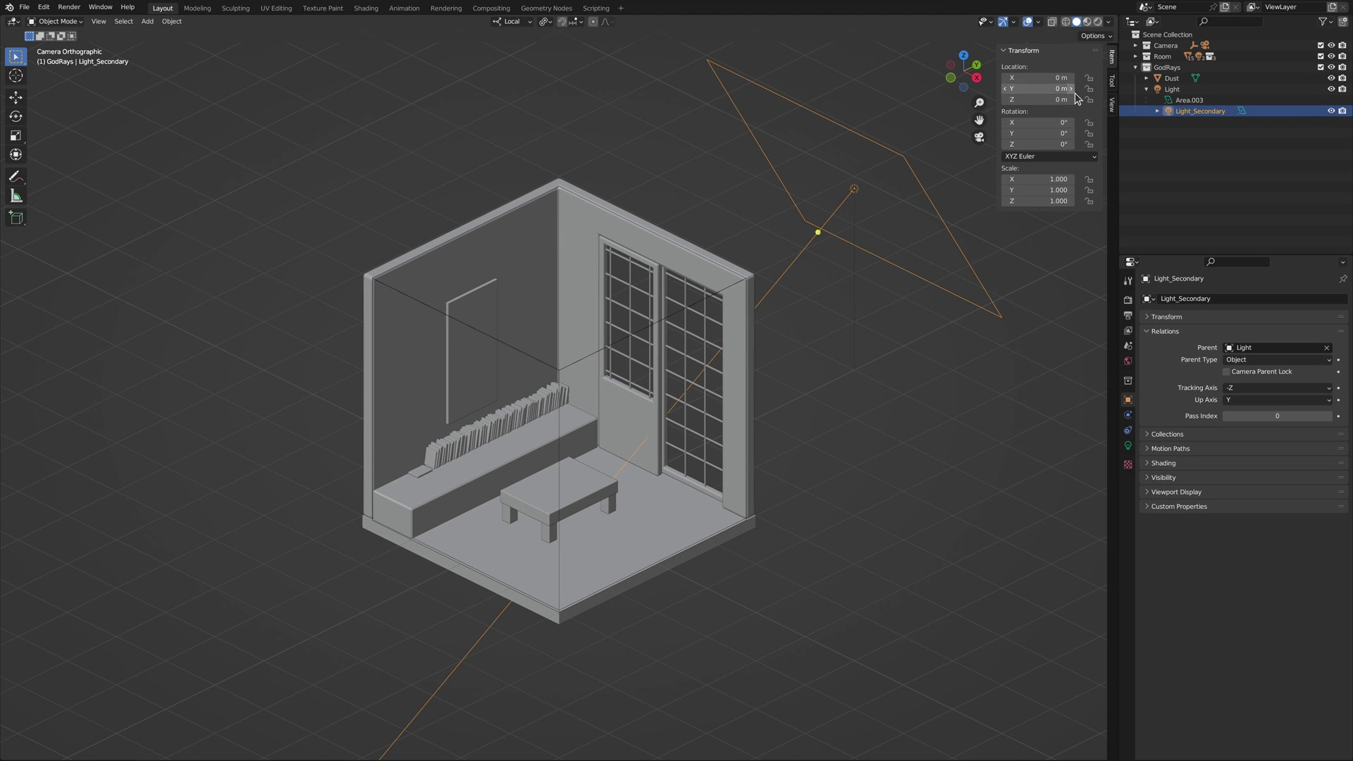